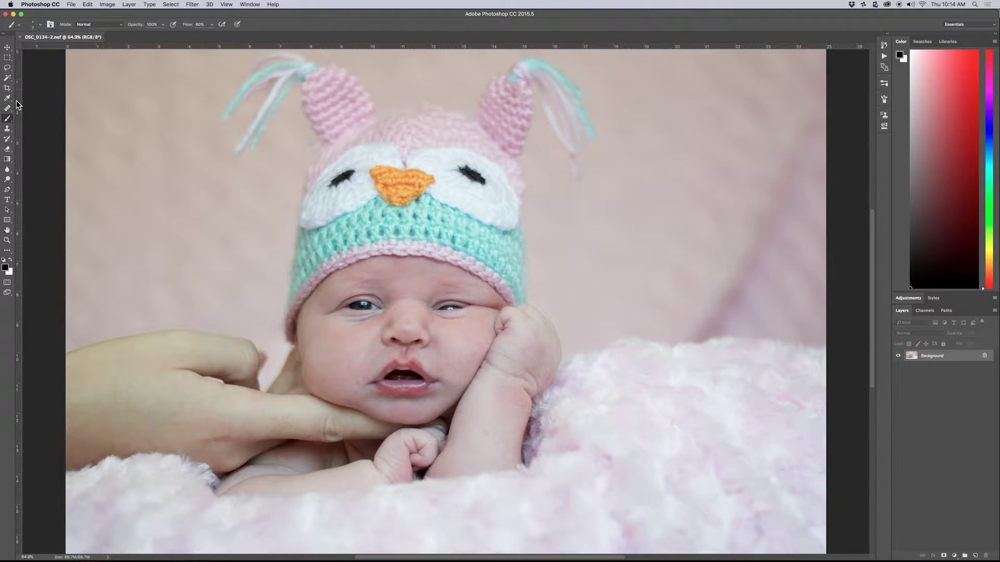
Duplicate the Background layer, select the part of the photo right of the face's centre line and copy it to a new layer.
left_click(8, 68)
key("super+j")
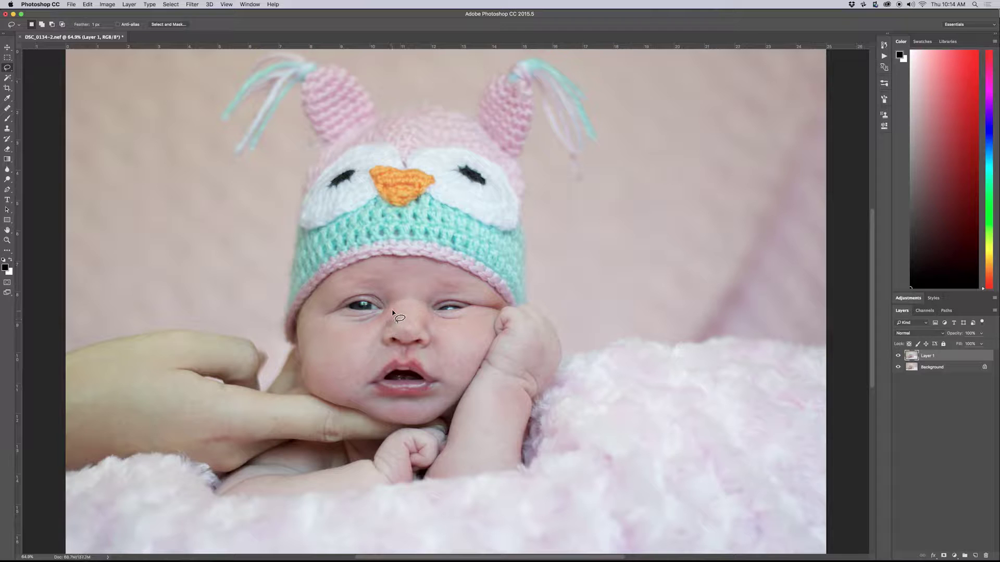
key("m")
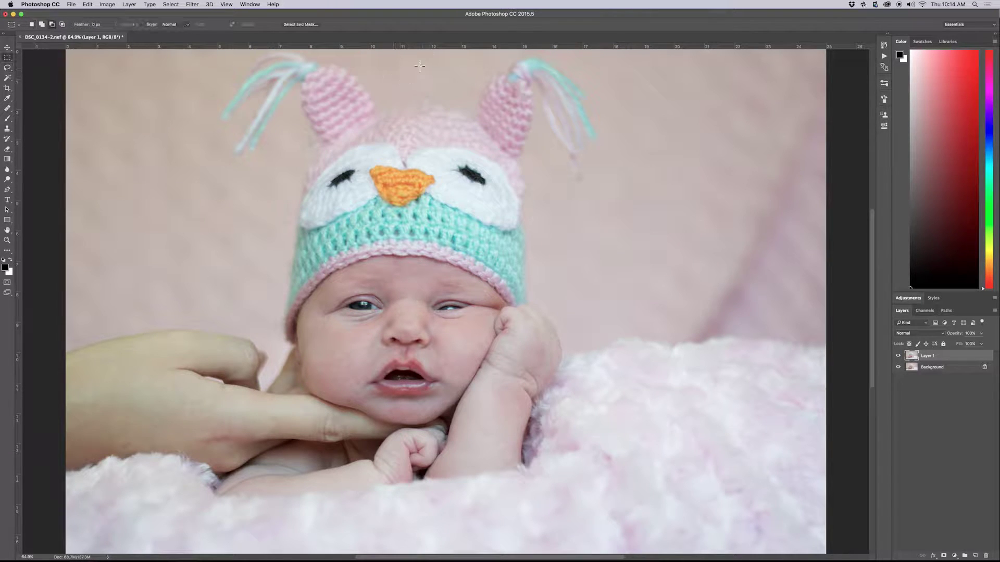
scroll(417, 98, "down", 5)
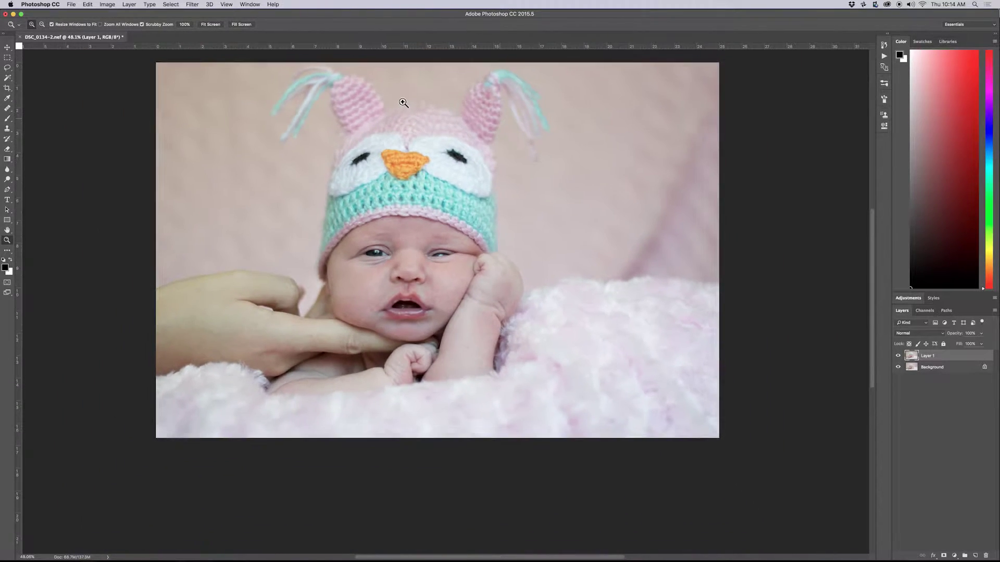
left_click_drag(421, 98, 784, 504)
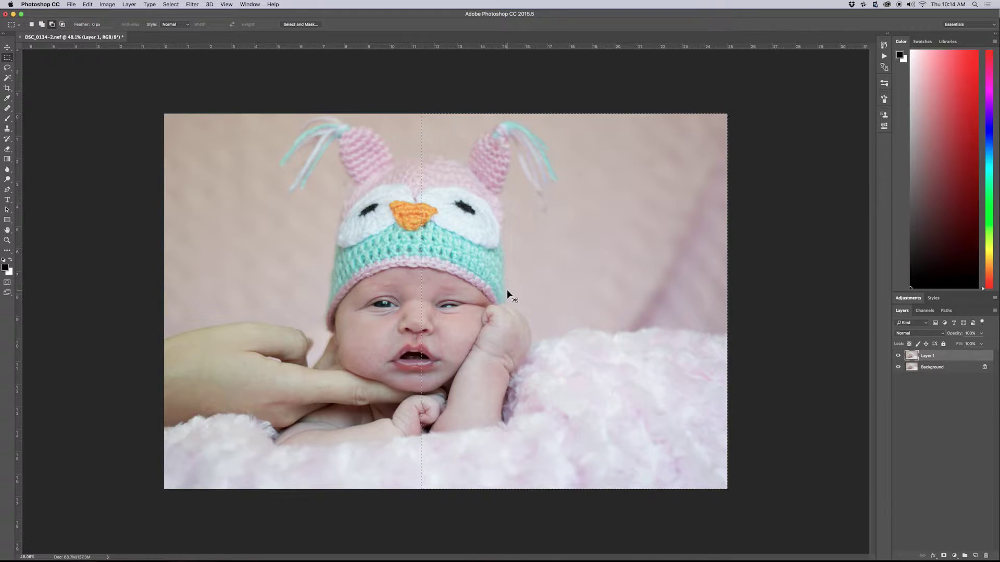
key("super+j")
Flip the copied half horizontally and move it over the left side so the mirrored arm and fist cover the adult's hand.
key("super+t")
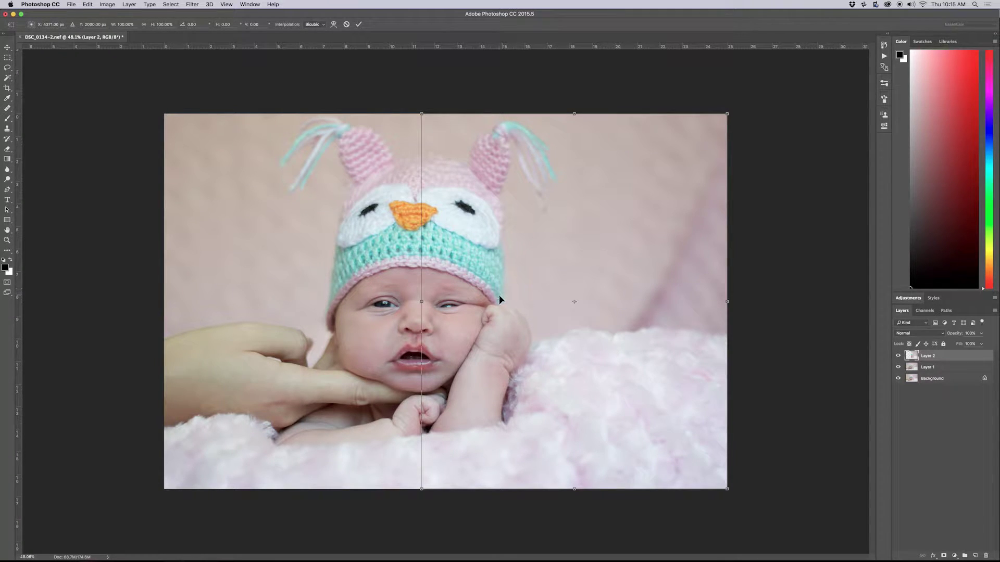
right_click(511, 320)
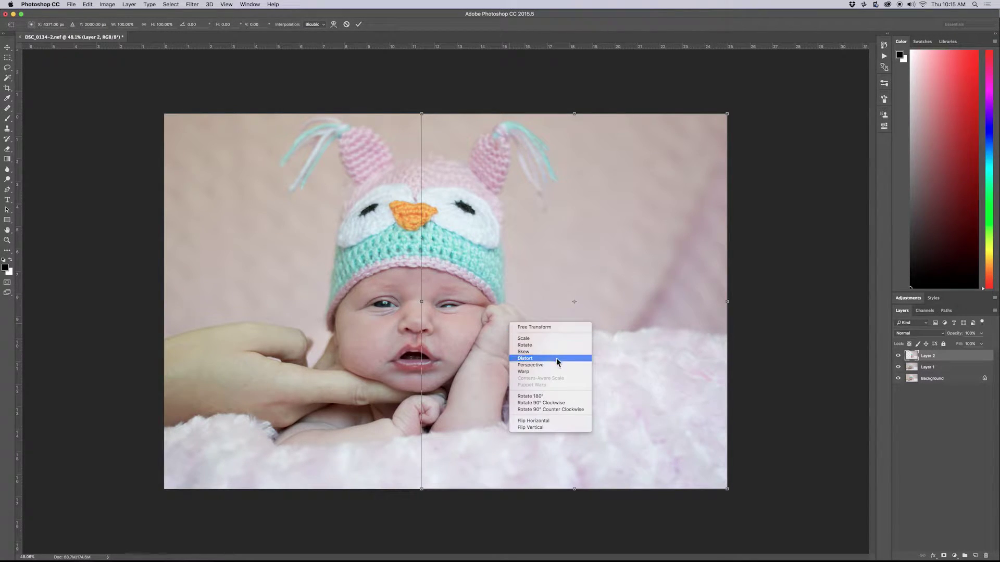
left_click(552, 421)
left_click_drag(564, 355, 255, 355)
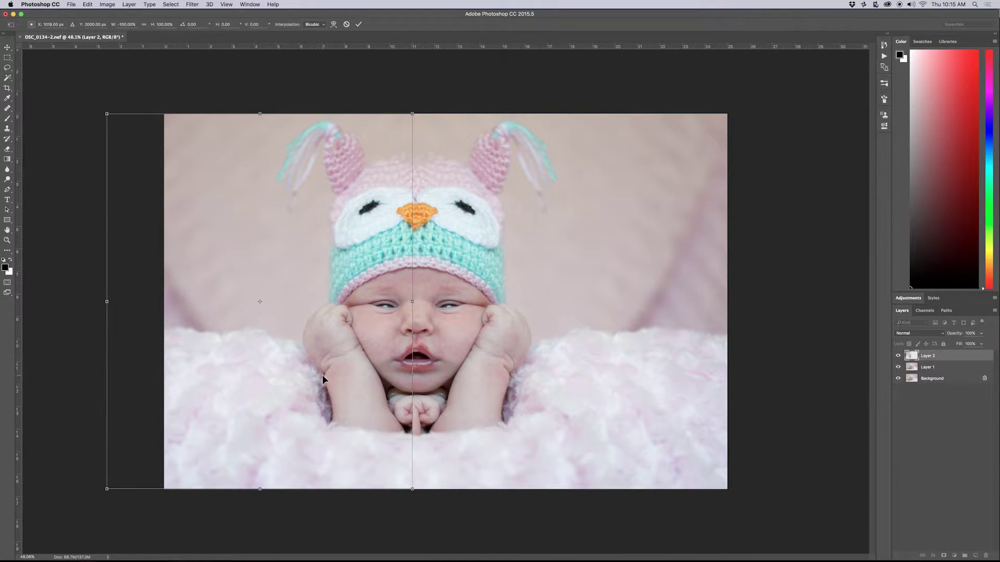
key("Return")
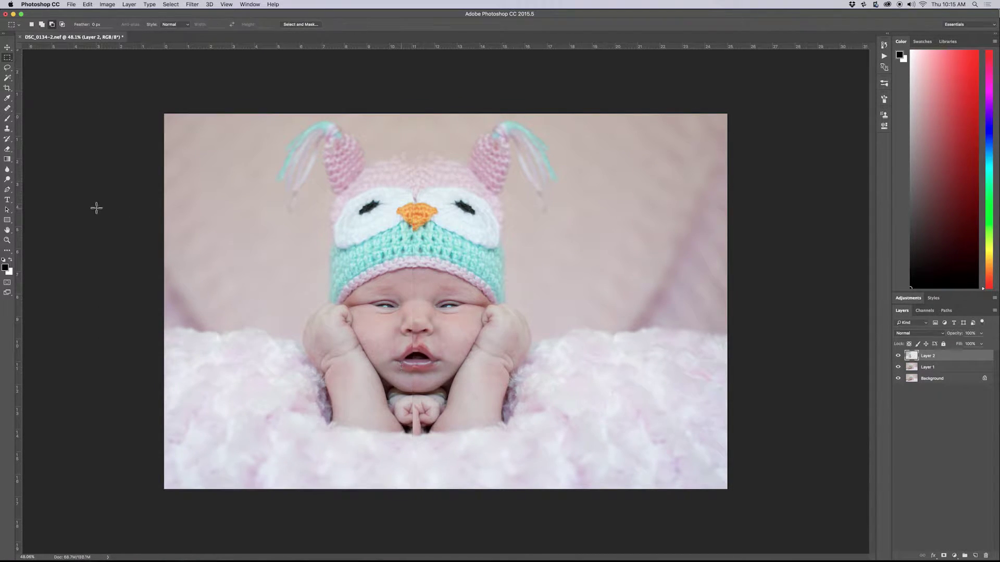
Add a layer mask to Layer 2 and paint black with a large brush over the mirrored hat, face and upper background.
key("b")
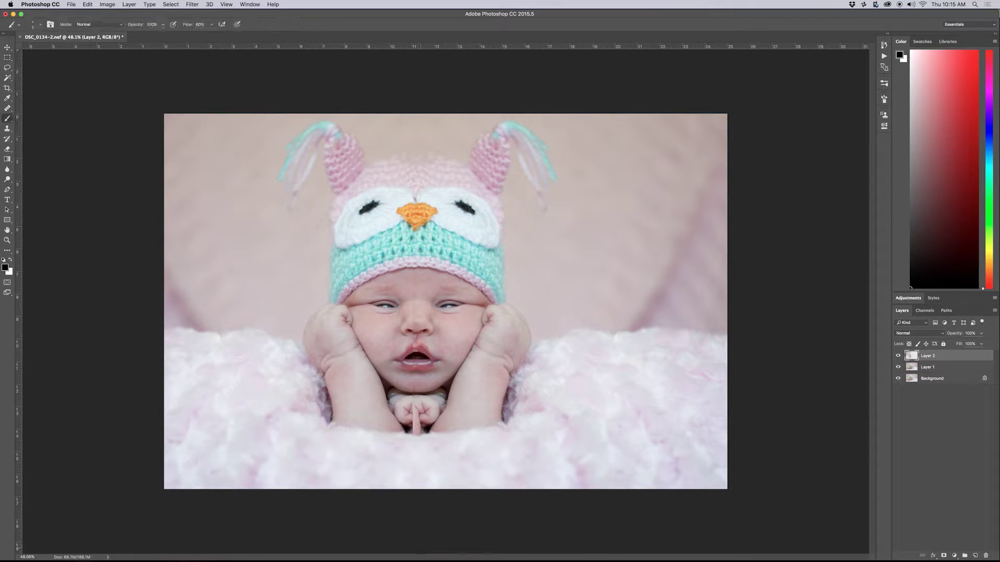
left_click(943, 557)
key("bracketright")
key("bracketright")
key("bracketright")
key("bracketright")
key("bracketright")
key("bracketright")
key("bracketright")
key("bracketright")
key("bracketright")
mouse_move(394, 181)
left_mouse_down()
mouse_move(302, 153)
mouse_move(340, 129)
mouse_move(276, 150)
mouse_move(339, 131)
mouse_move(304, 174)
mouse_move(275, 159)
mouse_move(131, 140)
mouse_move(213, 132)
mouse_move(309, 160)
mouse_move(223, 186)
left_mouse_up()
mouse_move(385, 216)
left_mouse_down()
mouse_move(418, 221)
mouse_move(415, 240)
mouse_move(430, 235)
mouse_move(355, 245)
mouse_move(348, 269)
mouse_move(306, 234)
mouse_move(141, 209)
mouse_move(225, 209)
mouse_move(269, 236)
mouse_move(170, 239)
left_mouse_up()
mouse_move(365, 155)
left_mouse_down()
mouse_move(439, 189)
mouse_move(432, 208)
mouse_move(396, 210)
mouse_move(365, 176)
mouse_move(329, 160)
mouse_move(407, 175)
mouse_move(463, 215)
mouse_move(513, 168)
mouse_move(434, 216)
mouse_move(385, 221)
mouse_move(398, 214)
mouse_move(440, 256)
mouse_move(415, 274)
mouse_move(408, 313)
mouse_move(368, 296)
mouse_move(358, 276)
mouse_move(311, 268)
mouse_move(340, 267)
mouse_move(382, 293)
mouse_move(388, 320)
mouse_move(414, 342)
mouse_move(395, 345)
mouse_move(389, 360)
mouse_move(413, 375)
left_mouse_up()
Reduce the brush to 150 px and mask out the mirrored fingers below the chin on Layer 2.
key("bracketleft")
key("bracketleft")
key("bracketleft")
key("bracketleft")
key("bracketleft")
key("bracketleft")
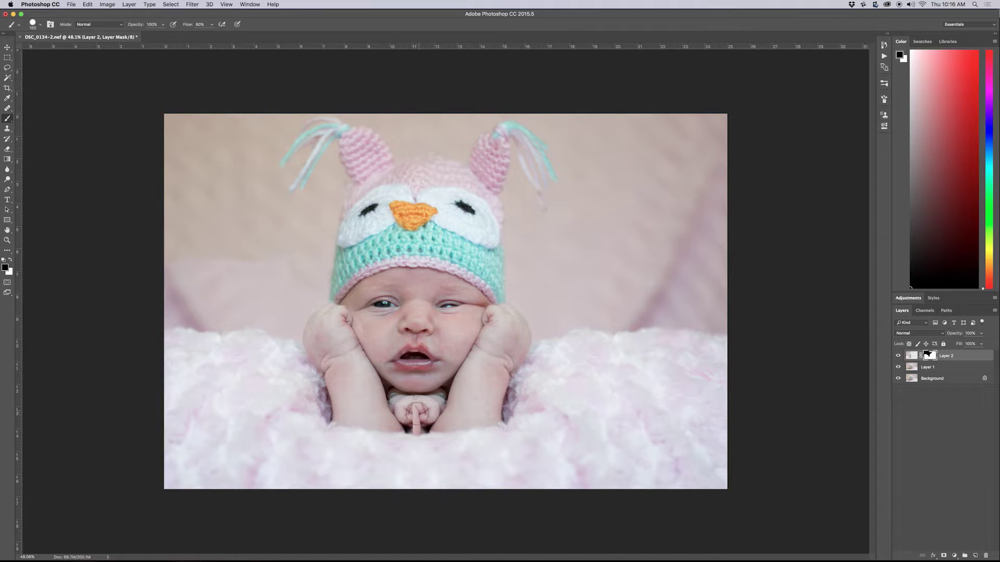
mouse_move(414, 416)
left_mouse_down()
mouse_move(407, 409)
mouse_move(424, 406)
mouse_move(402, 398)
left_mouse_up()
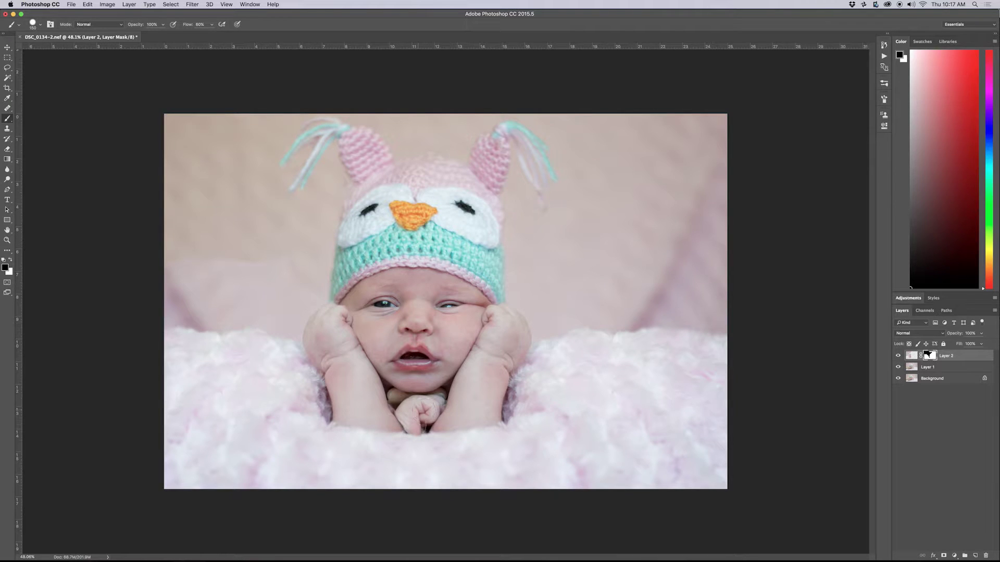
Lasso a patch of blanket beside the right arm on Layer 1 and copy it to a new layer for transforming.
key("l")
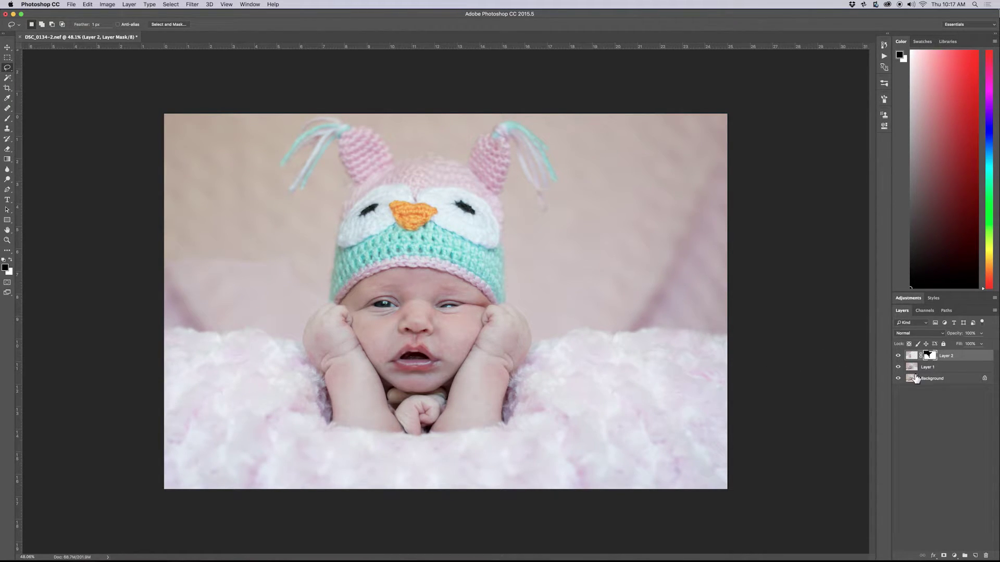
left_click(911, 368)
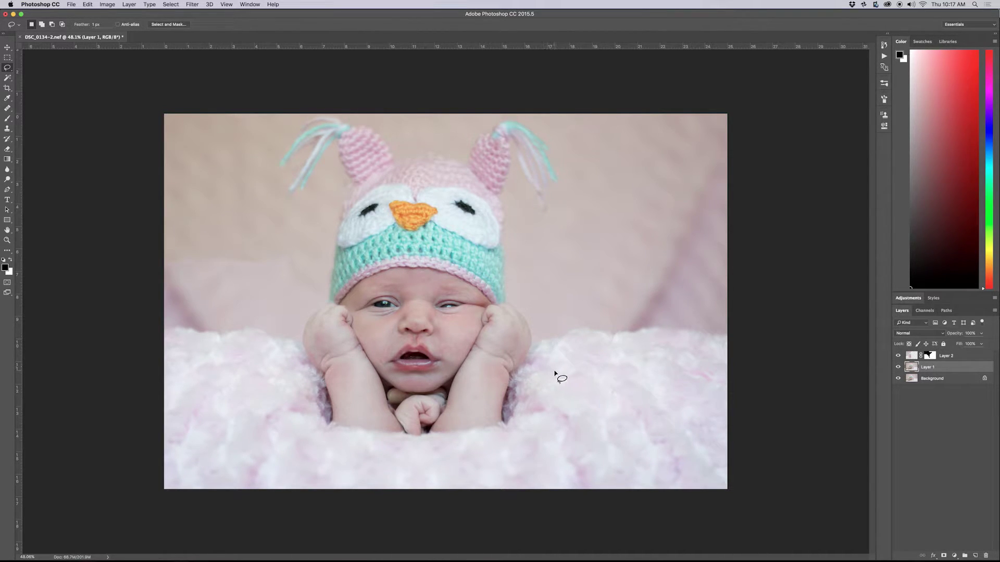
mouse_move(553, 352)
left_mouse_down()
mouse_move(513, 359)
mouse_move(487, 404)
mouse_move(491, 435)
mouse_move(509, 442)
mouse_move(580, 421)
mouse_move(553, 349)
left_mouse_up()
key("super+j")
key("super+t")
Rotate the blanket patch nearly upside down, place it between the forearms below the chin and move its layer above Layer 2.
left_click_drag(465, 349, 440, 436)
left_click_drag(503, 418, 504, 425)
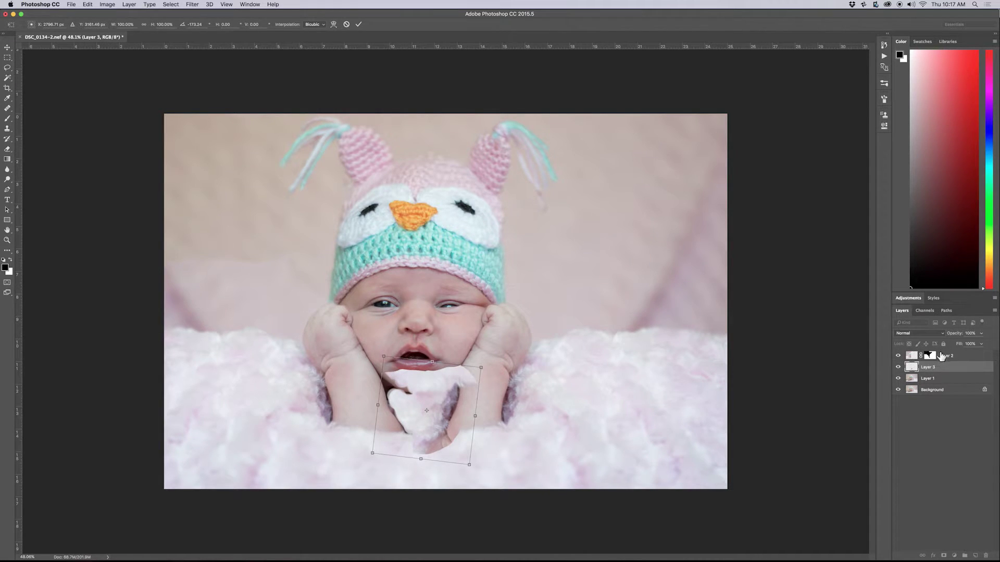
left_click_drag(409, 419, 398, 418)
left_click_drag(476, 398, 432, 417)
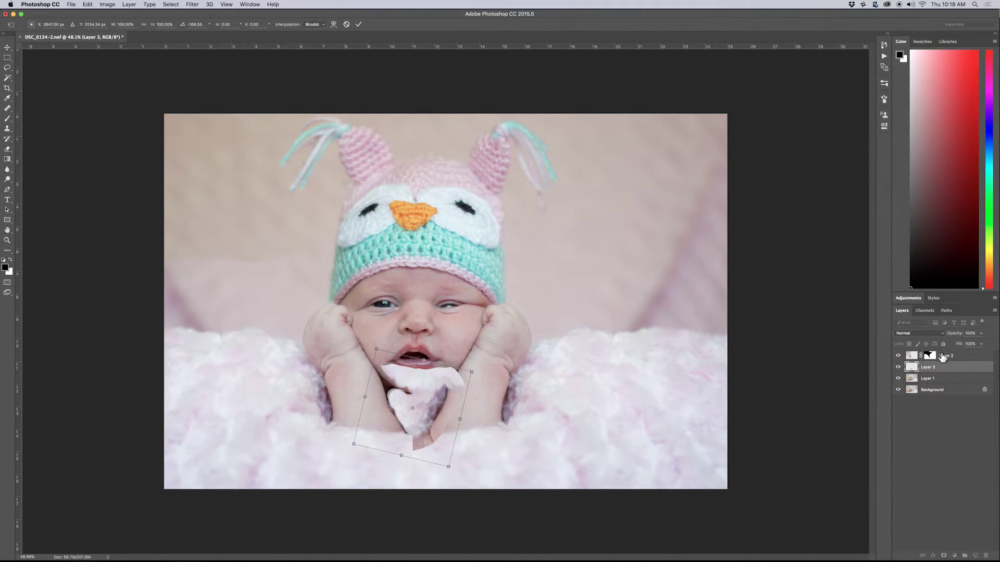
key("Return")
key("l")
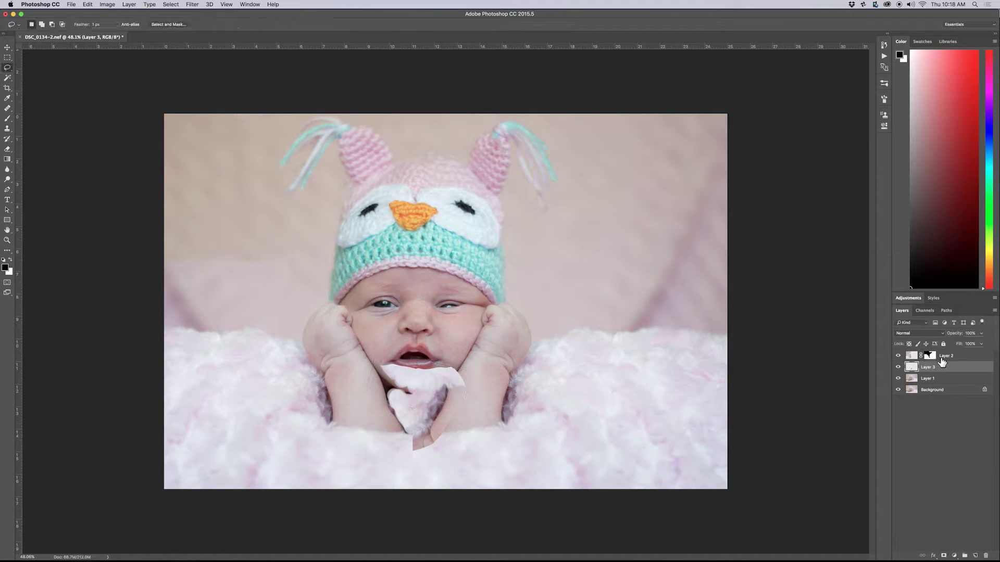
left_click_drag(943, 368, 942, 355)
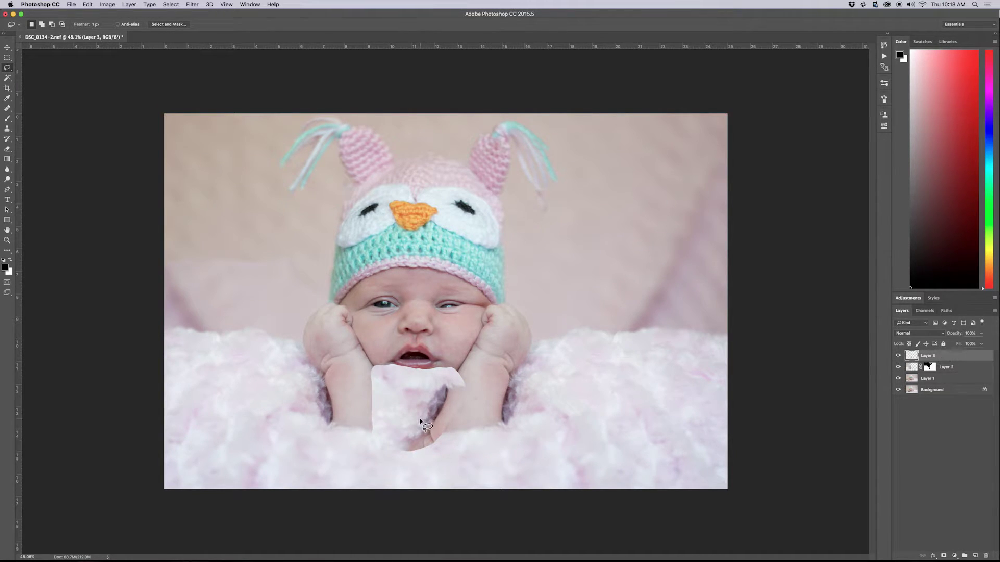
Duplicate the blanket patch, rotate the copy about 122° and position it over the left side of the gap between the forearms.
key("ctrl+j")
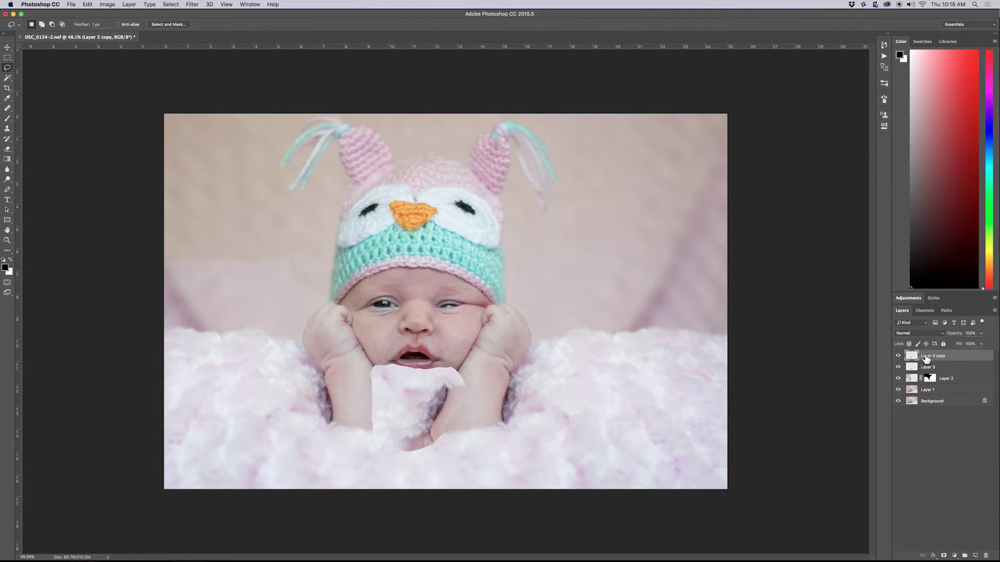
key("ctrl+t")
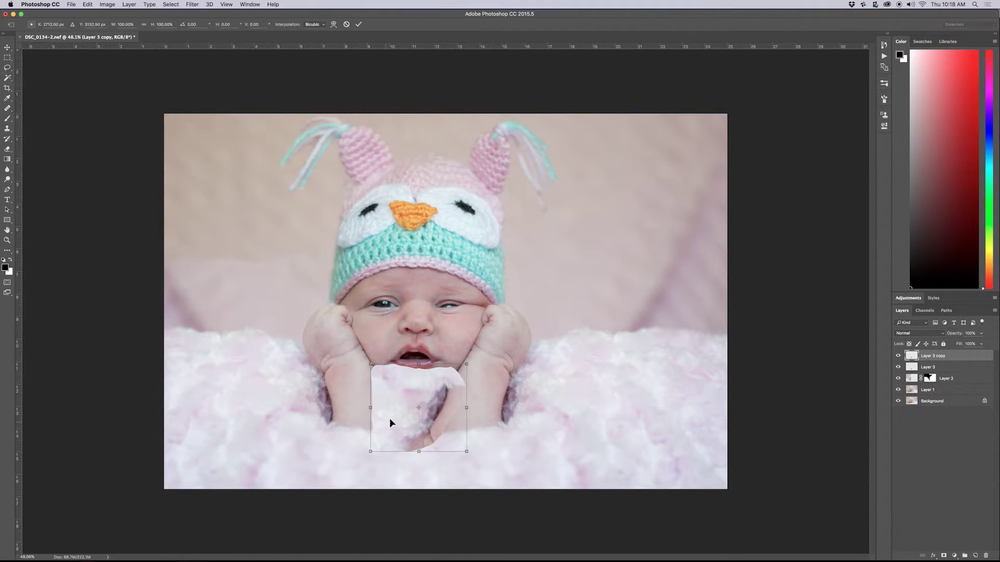
left_click_drag(478, 410, 380, 485)
left_click_drag(417, 443, 401, 421)
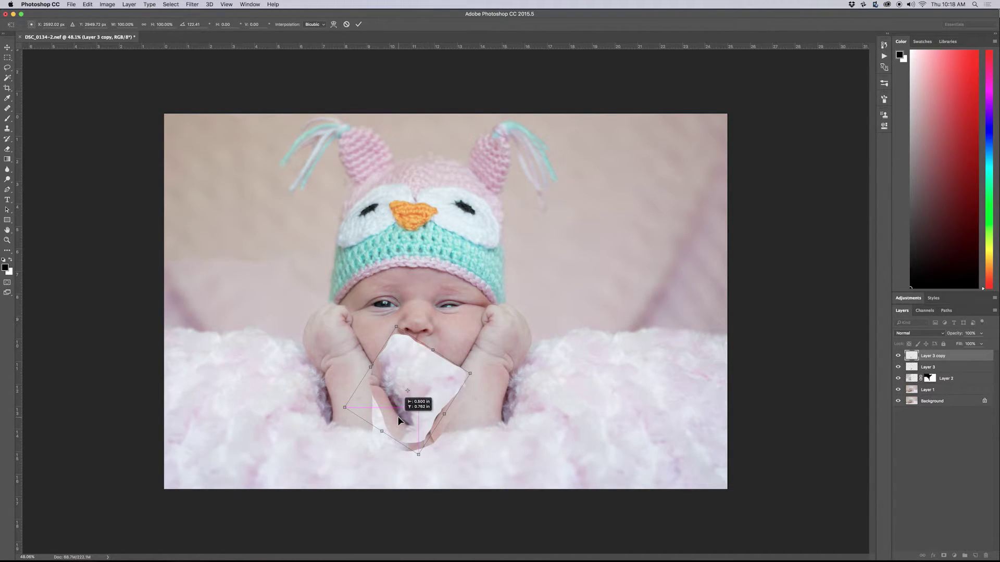
left_click_drag(399, 421, 400, 428)
key("Return")
key("l")
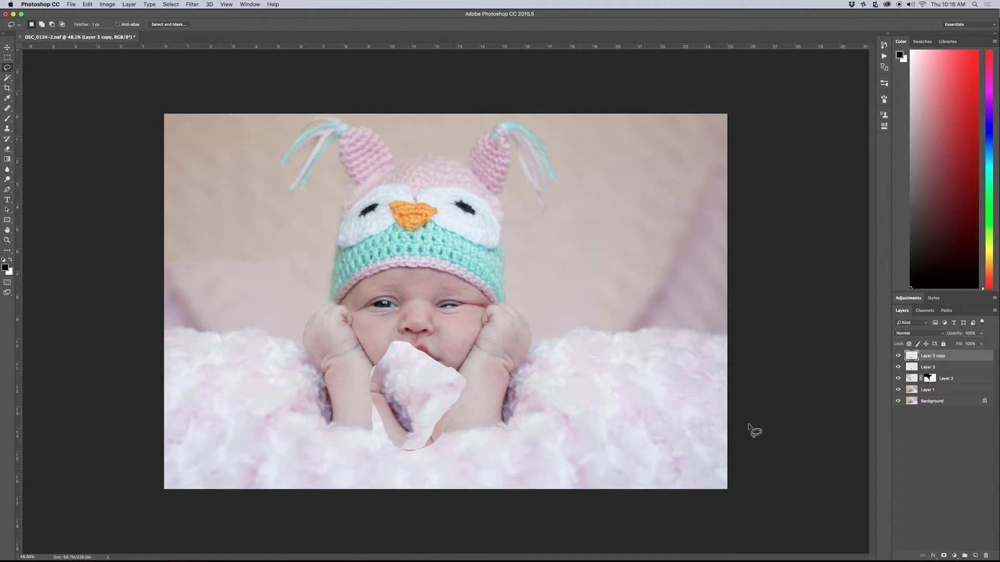
Add a mask to Layer 3 copy and brush away the patch where it overlaps the mouth, chin and left forearm.
left_click(943, 556)
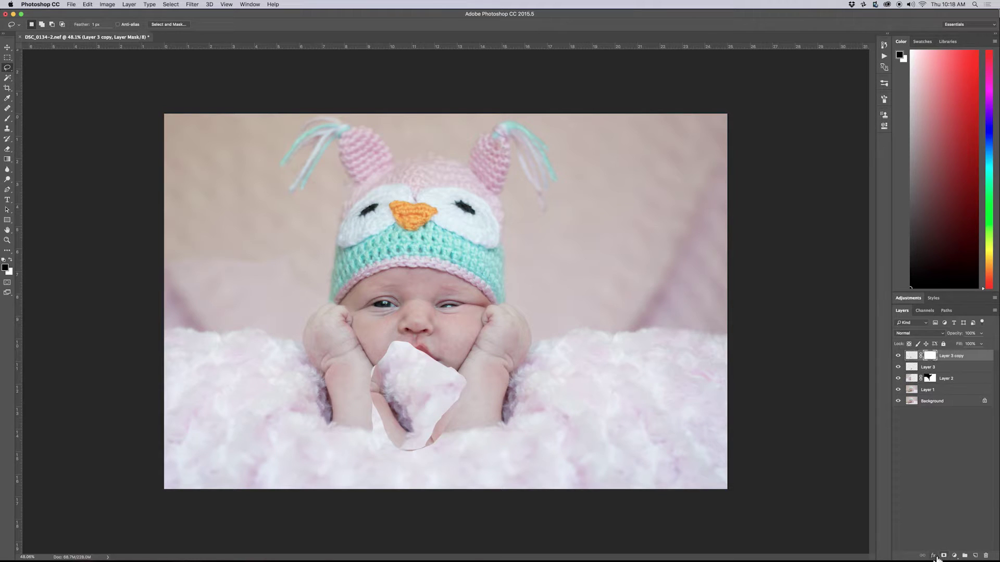
key("b")
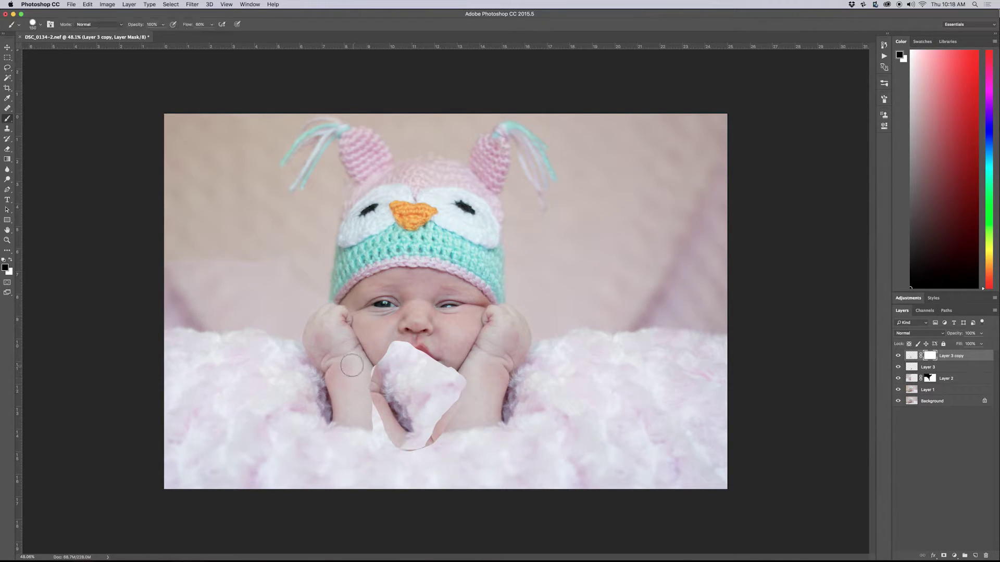
mouse_move(396, 354)
left_mouse_down()
mouse_move(420, 360)
mouse_move(385, 361)
mouse_move(461, 368)
mouse_move(443, 415)
mouse_move(460, 381)
mouse_move(430, 445)
mouse_move(439, 417)
mouse_move(433, 438)
mouse_move(410, 441)
mouse_move(424, 436)
mouse_move(442, 385)
mouse_move(454, 385)
mouse_move(430, 370)
mouse_move(377, 371)
mouse_move(373, 405)
mouse_move(385, 428)
mouse_move(406, 455)
mouse_move(382, 410)
mouse_move(392, 438)
mouse_move(421, 450)
mouse_move(384, 437)
left_mouse_up()
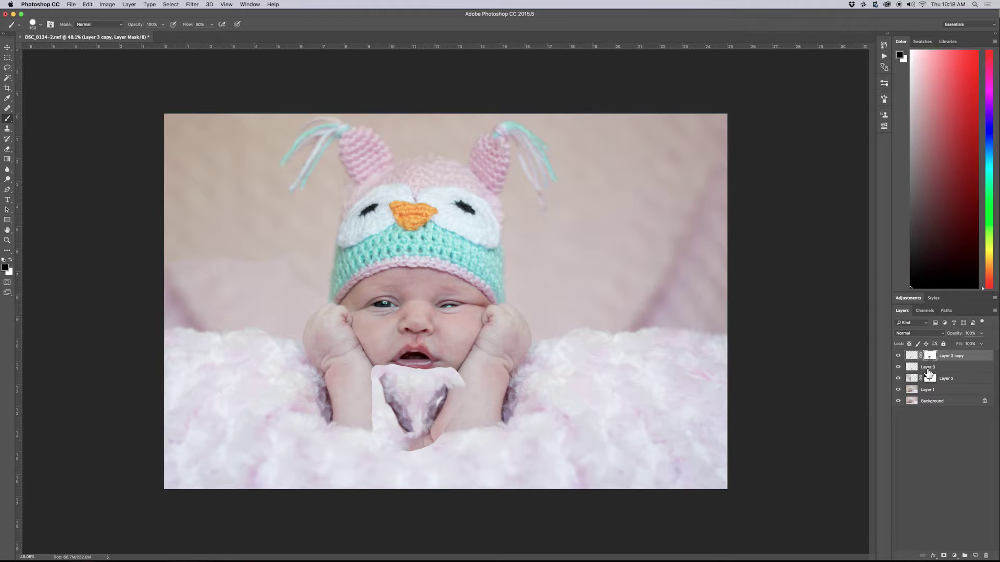
Add a mask to Layer 3 and brush away its fur over both forearms and the lower chin.
left_click(928, 370)
left_click(946, 556)
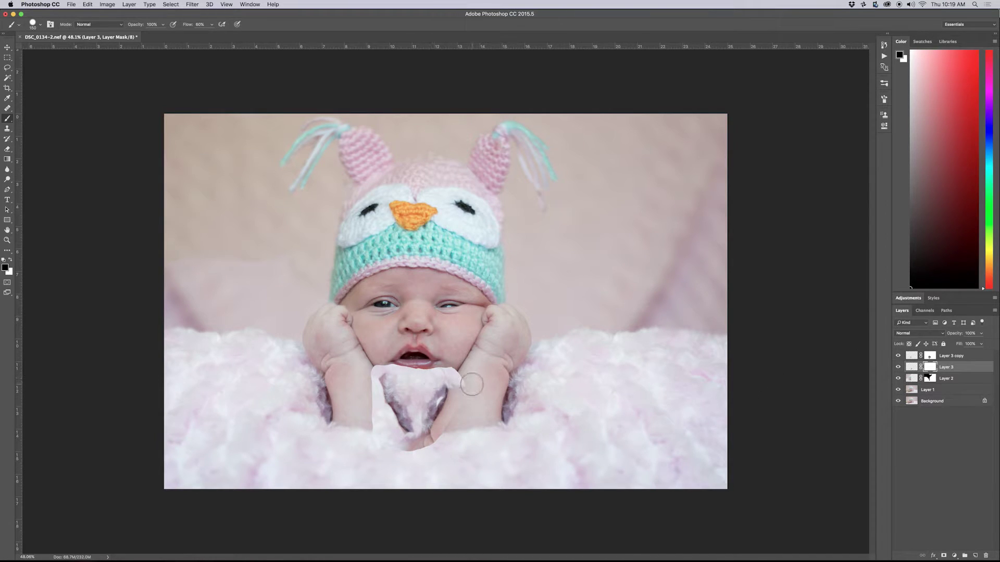
mouse_move(466, 385)
left_mouse_down()
mouse_move(422, 445)
mouse_move(380, 428)
mouse_move(369, 376)
mouse_move(398, 436)
mouse_move(372, 381)
mouse_move(376, 371)
mouse_move(443, 370)
mouse_move(413, 379)
left_mouse_up()
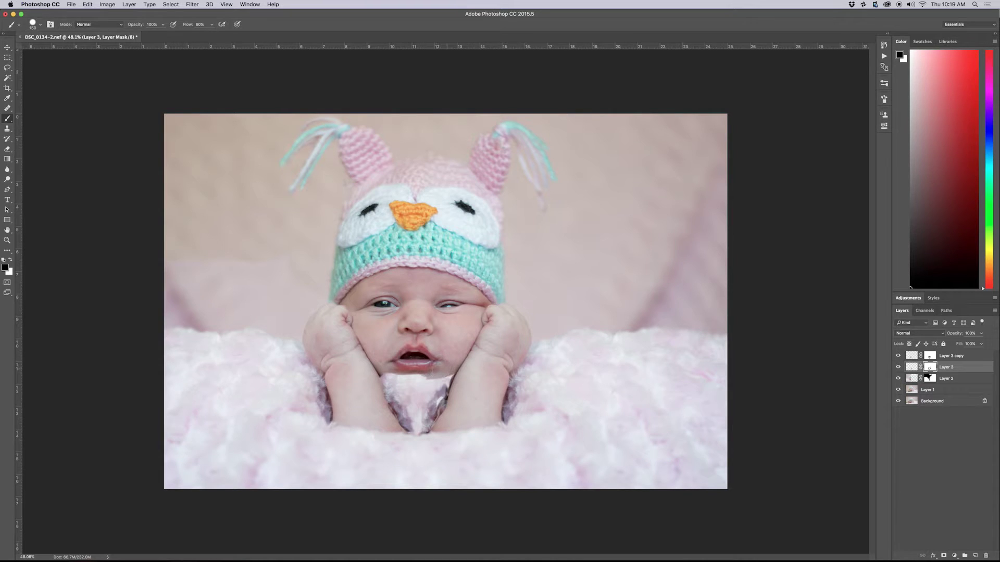
Paint away the fur still covering the chin on the masks of Layer 3 and Layer 3 copy.
mouse_move(420, 383)
left_mouse_down()
mouse_move(454, 370)
mouse_move(434, 380)
left_mouse_up()
left_click_drag(424, 383, 388, 381)
left_click(929, 357)
mouse_move(405, 379)
left_mouse_down()
mouse_move(416, 387)
mouse_move(388, 383)
mouse_move(421, 394)
left_mouse_up()
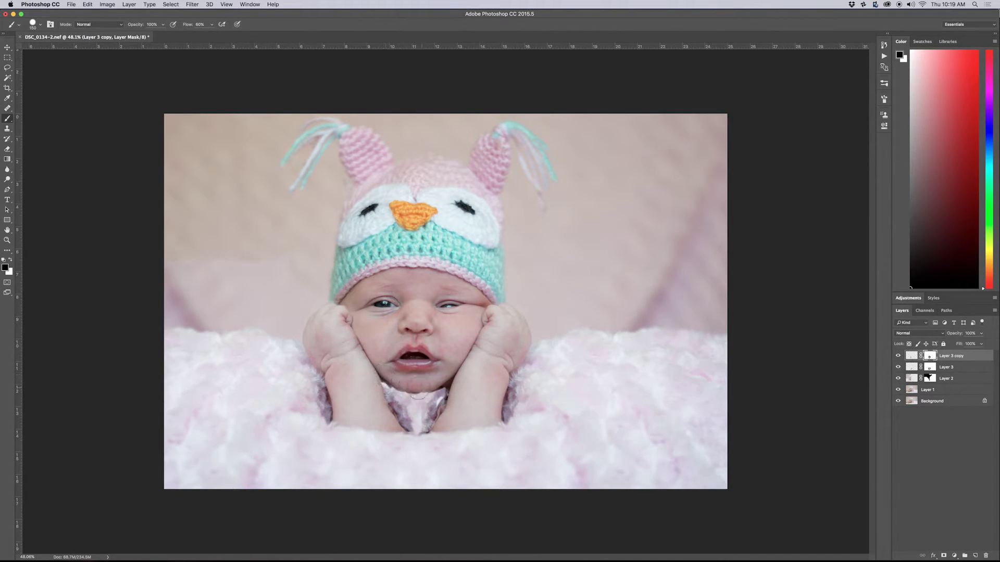
Enlarge the Healing Brush, sample blanket fur outside the right arm and try to heal the fur beside the right forearm on Layer 3.
left_click(929, 368)
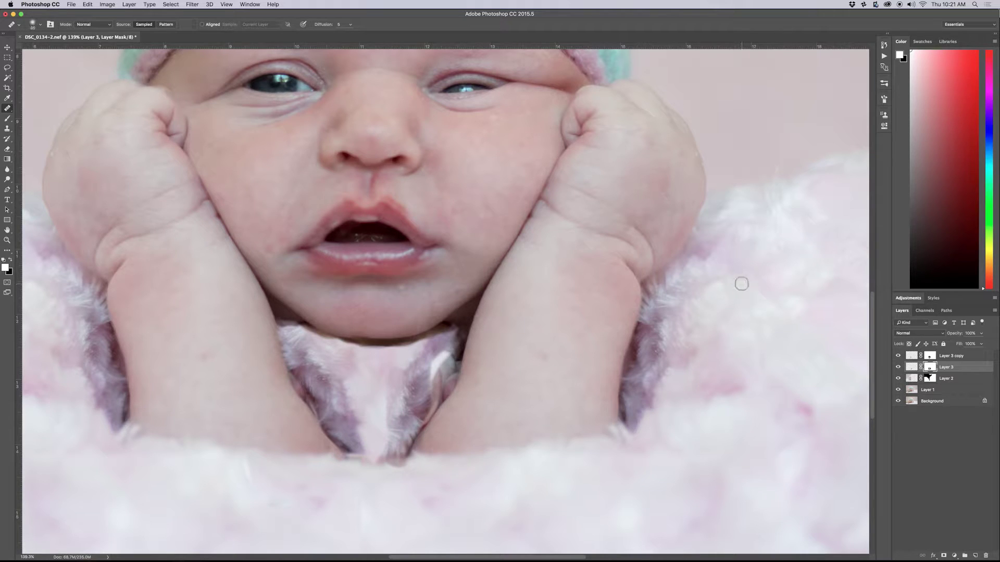
key("bracketright")
key("bracketright")
key("bracketright")
left_click(731, 289, "alt")
left_click_drag(437, 367, 437, 364)
Create a new layer above Layer 3 copy and heal the flawed fur along the inner edges of both forearms.
left_click(912, 358)
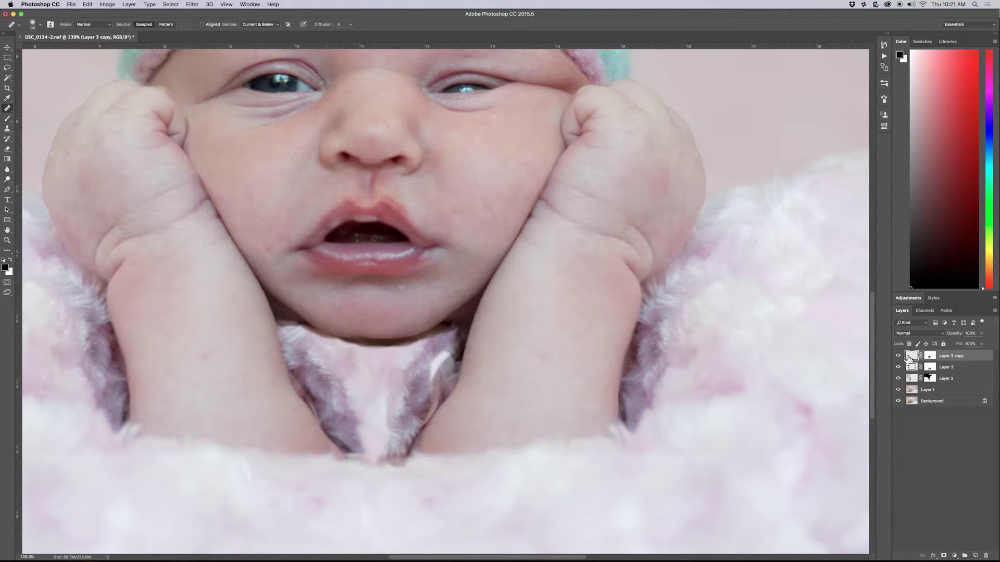
key("super+shift+n")
key("Return")
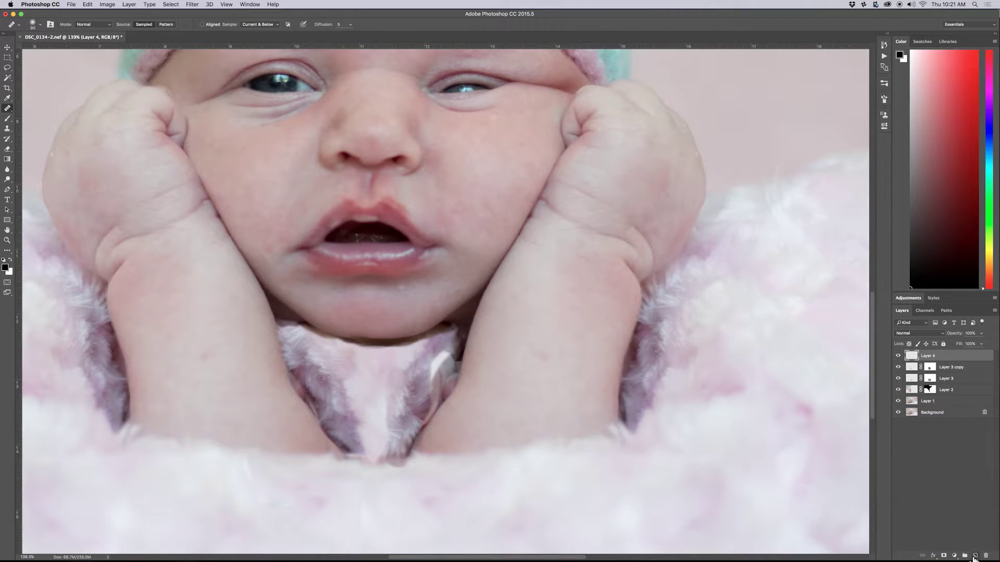
mouse_move(447, 380)
left_mouse_down()
mouse_move(434, 359)
mouse_move(441, 368)
mouse_move(442, 359)
mouse_move(428, 397)
left_mouse_up()
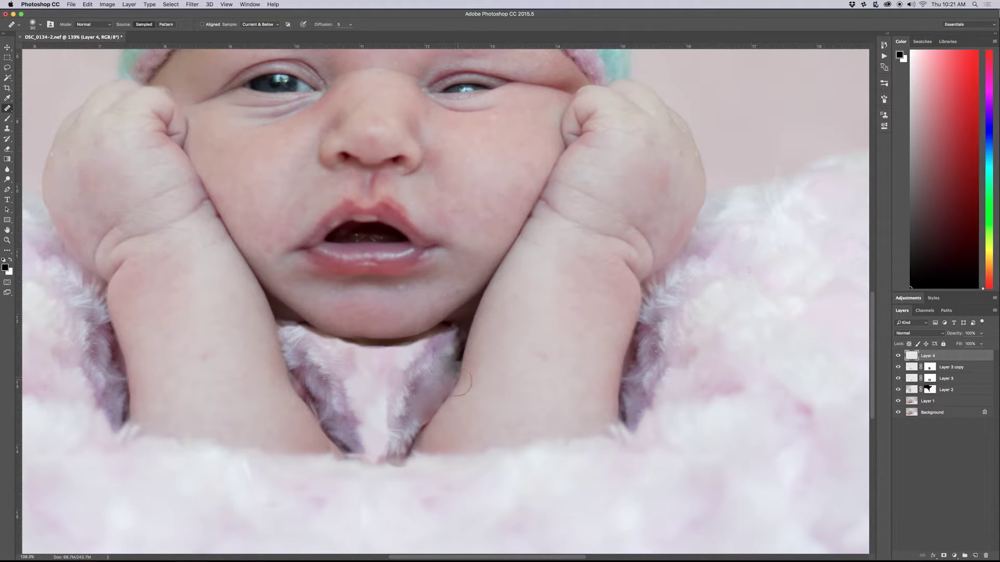
left_click_drag(404, 436, 392, 449)
mouse_move(301, 405)
left_mouse_down()
mouse_move(287, 378)
mouse_move(308, 370)
mouse_move(303, 395)
mouse_move(296, 383)
mouse_move(334, 422)
mouse_move(323, 416)
mouse_move(357, 464)
mouse_move(358, 483)
mouse_move(365, 479)
mouse_move(347, 451)
left_mouse_up()
Clone blanket fur from outside the right arm over the fur beside the left forearm's inner edge.
key("s")
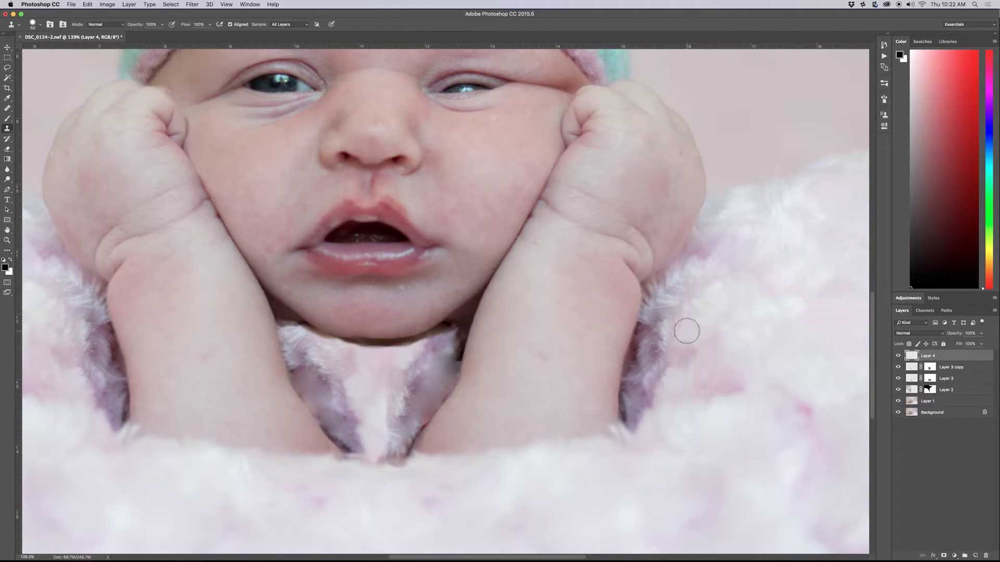
left_click(685, 354, "alt")
mouse_move(319, 395)
left_mouse_down()
mouse_move(317, 373)
mouse_move(346, 449)
left_mouse_up()
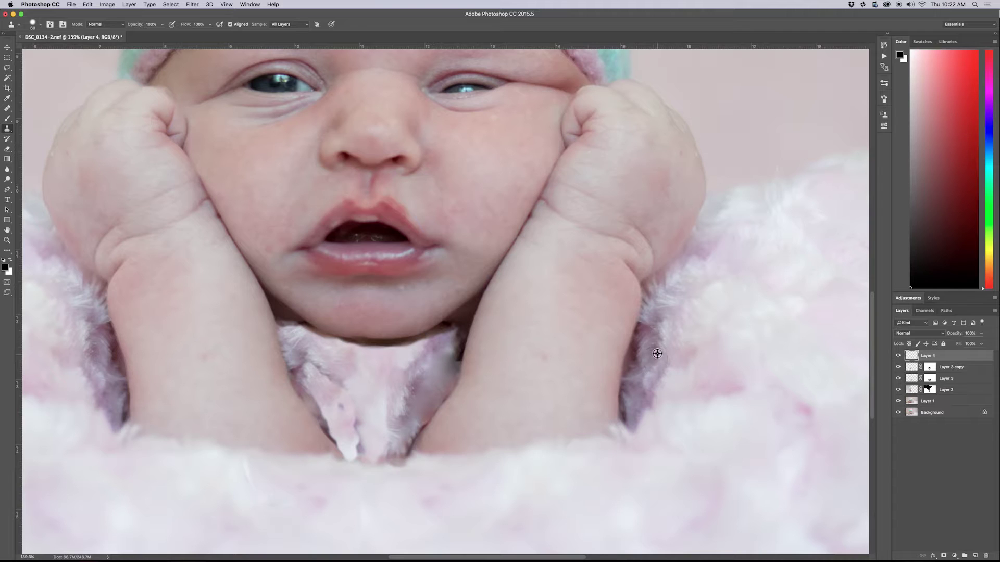
mouse_move(325, 362)
left_mouse_down()
mouse_move(304, 371)
mouse_move(329, 407)
mouse_move(404, 398)
mouse_move(333, 412)
mouse_move(318, 391)
mouse_move(334, 414)
mouse_move(321, 387)
mouse_move(331, 384)
mouse_move(309, 375)
mouse_move(342, 398)
mouse_move(350, 446)
left_mouse_up()
Sample fur beside the right arm and use the Healing Brush on the right and lower parts of the gap between the forearms.
left_click(648, 376, "alt")
key("j")
left_click(655, 350, "alt")
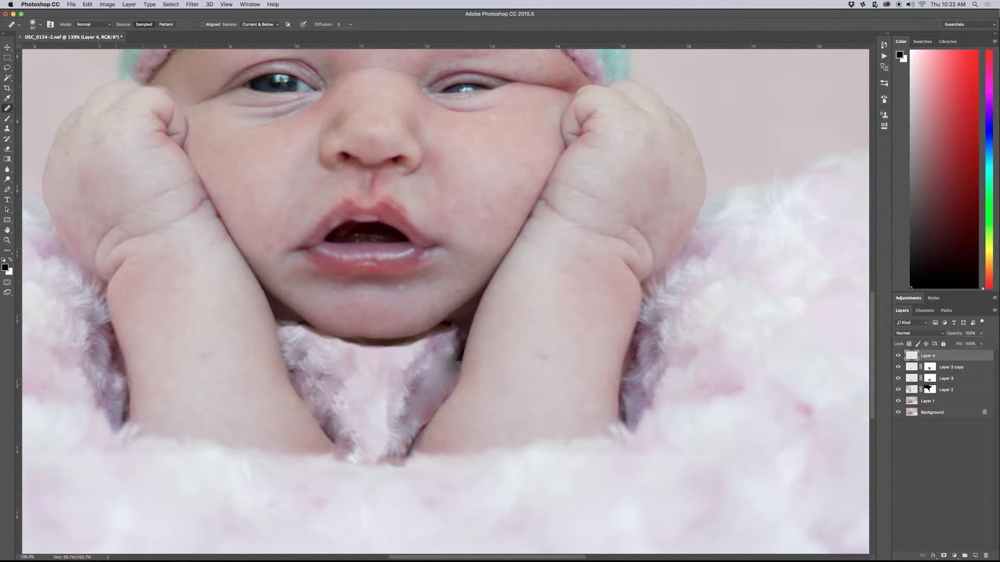
mouse_move(401, 360)
left_mouse_down()
mouse_move(435, 367)
mouse_move(455, 347)
mouse_move(417, 417)
mouse_move(432, 408)
left_mouse_up()
mouse_move(358, 444)
left_mouse_down()
mouse_move(354, 456)
mouse_move(390, 458)
left_mouse_up()
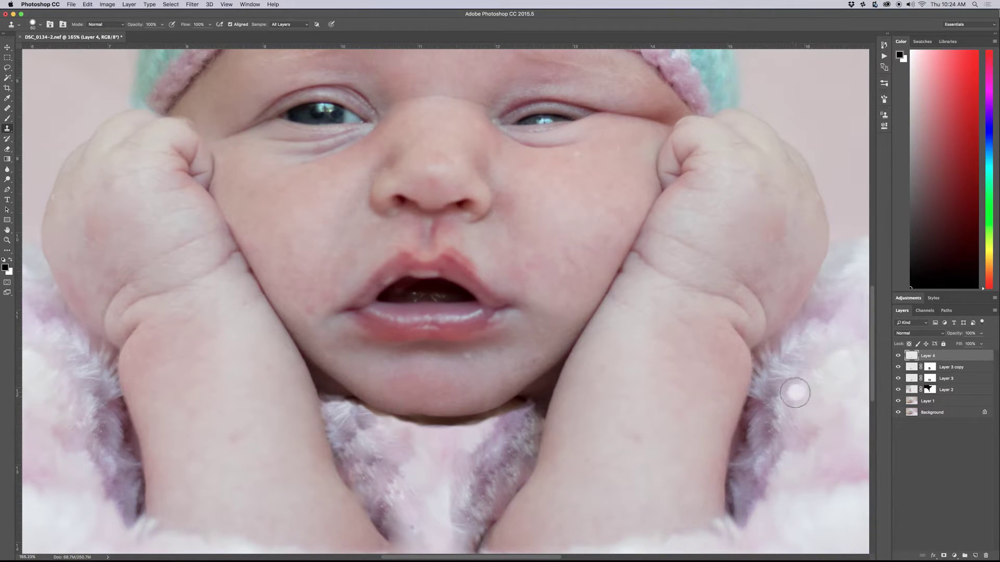
Create a new layer and clone a strip of blanket fur from beside the right arm onto the baby's lower right cheek.
key("super+alt+shift+n")
key("z")
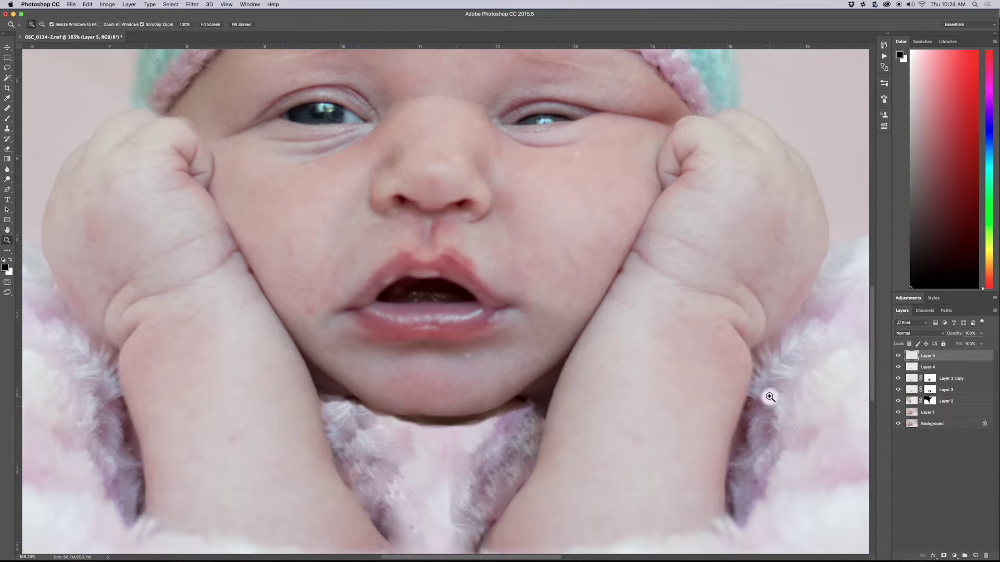
key("alt")
key("s")
left_click(774, 393, "alt")
mouse_move(547, 303)
left_mouse_down()
mouse_move(531, 349)
mouse_move(537, 390)
mouse_move(526, 398)
mouse_move(528, 372)
left_mouse_up()
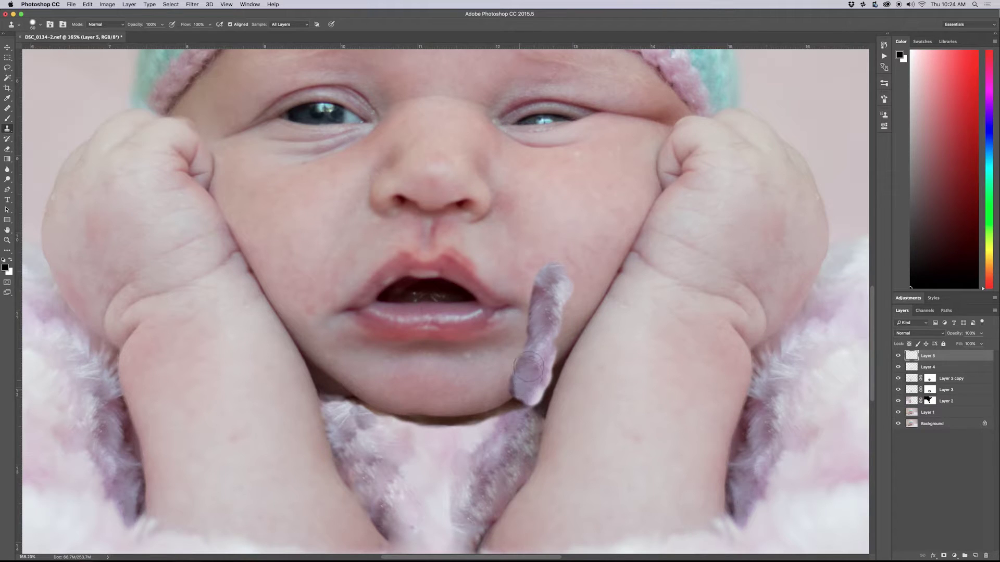
mouse_move(549, 311)
left_mouse_down()
mouse_move(554, 276)
mouse_move(544, 266)
mouse_move(557, 271)
mouse_move(551, 290)
left_mouse_up()
mouse_move(513, 379)
left_mouse_down()
mouse_move(540, 322)
mouse_move(529, 348)
mouse_move(542, 332)
left_mouse_up()
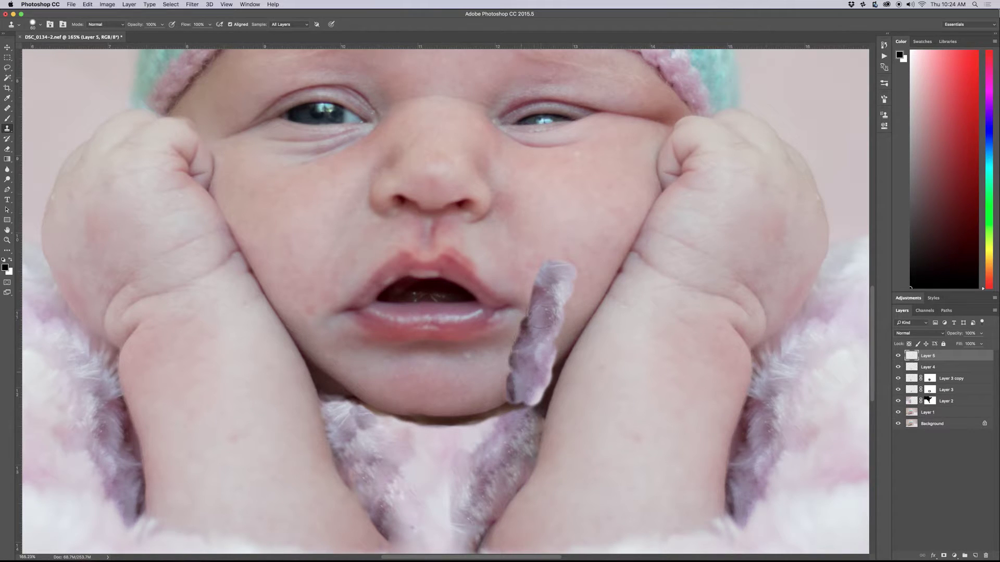
mouse_move(547, 286)
left_mouse_down()
mouse_move(547, 272)
mouse_move(548, 343)
left_mouse_up()
Rotate the cloned fur strip to lie across the gap under the chin and stretch it to reach both forearms.
key("ctrl+t")
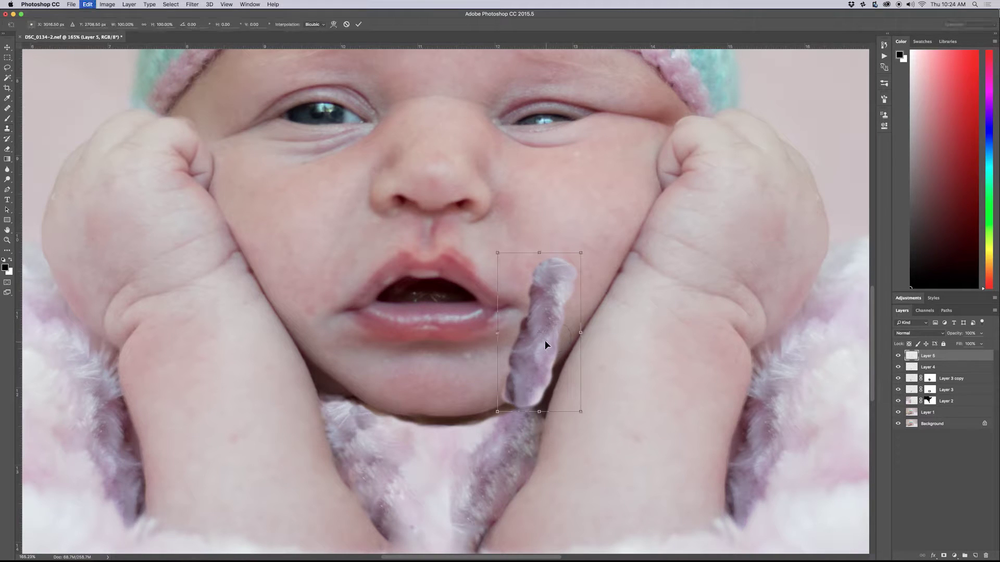
mouse_move(593, 252)
left_mouse_down()
mouse_move(617, 273)
mouse_move(607, 365)
left_mouse_up()
mouse_move(582, 325)
left_mouse_down()
mouse_move(474, 404)
mouse_move(558, 397)
left_mouse_up()
mouse_move(421, 428)
left_mouse_down()
mouse_move(436, 449)
mouse_move(434, 439)
left_mouse_up()
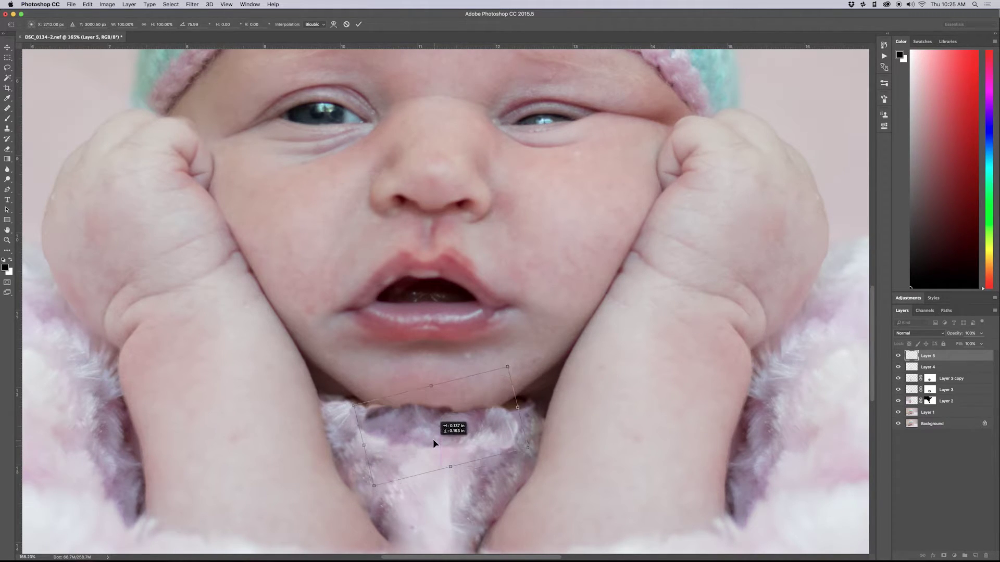
left_click_drag(351, 401, 329, 399)
left_click_drag(516, 403, 540, 397)
mouse_move(442, 429)
left_mouse_down()
mouse_move(442, 440)
mouse_move(441, 423)
left_mouse_up()
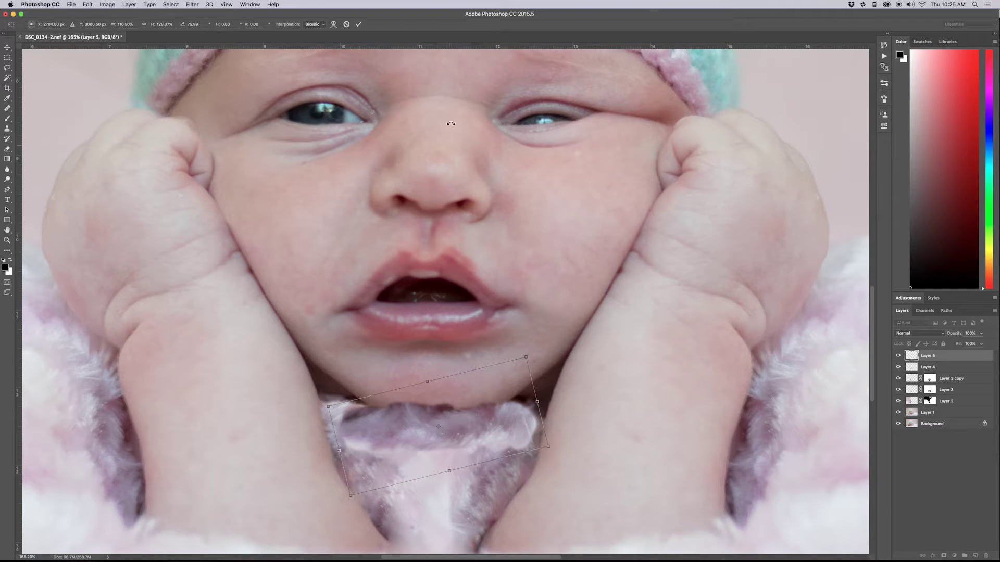
Warp the fur strip so its upper edge follows the curve of the chin and its ends meet the forearms.
left_click(333, 25)
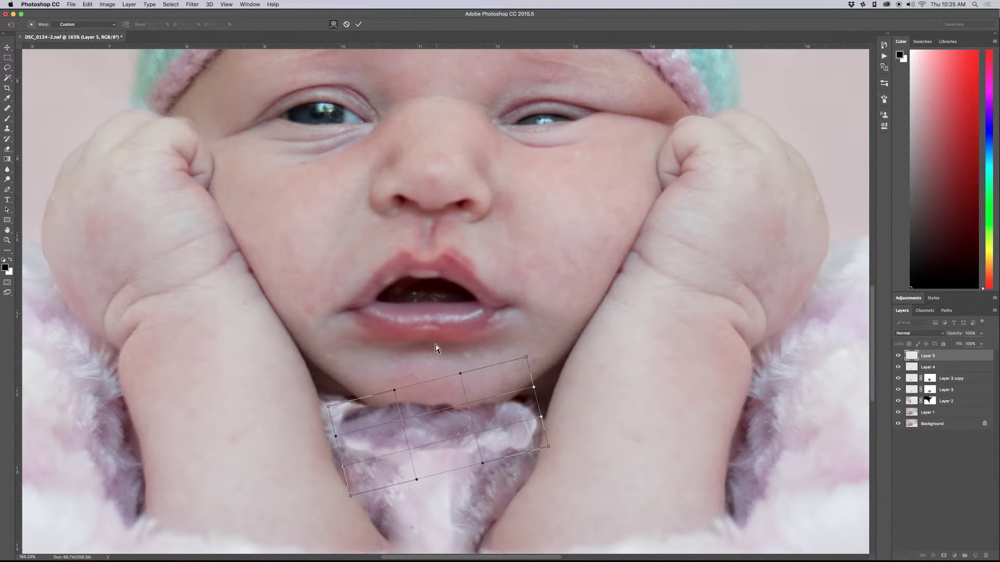
left_click_drag(433, 410, 445, 458)
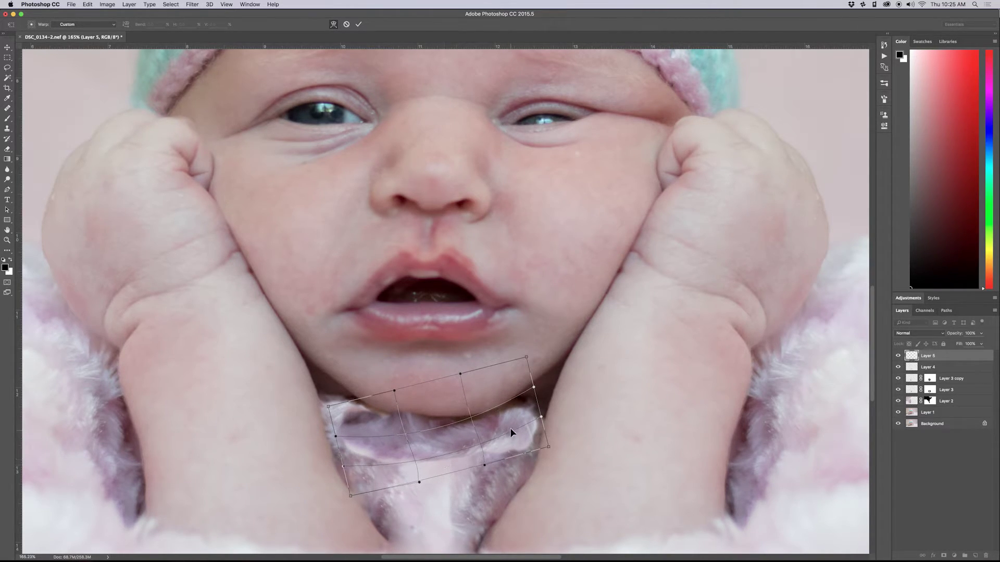
left_click_drag(533, 421, 539, 409)
left_click_drag(337, 419, 330, 408)
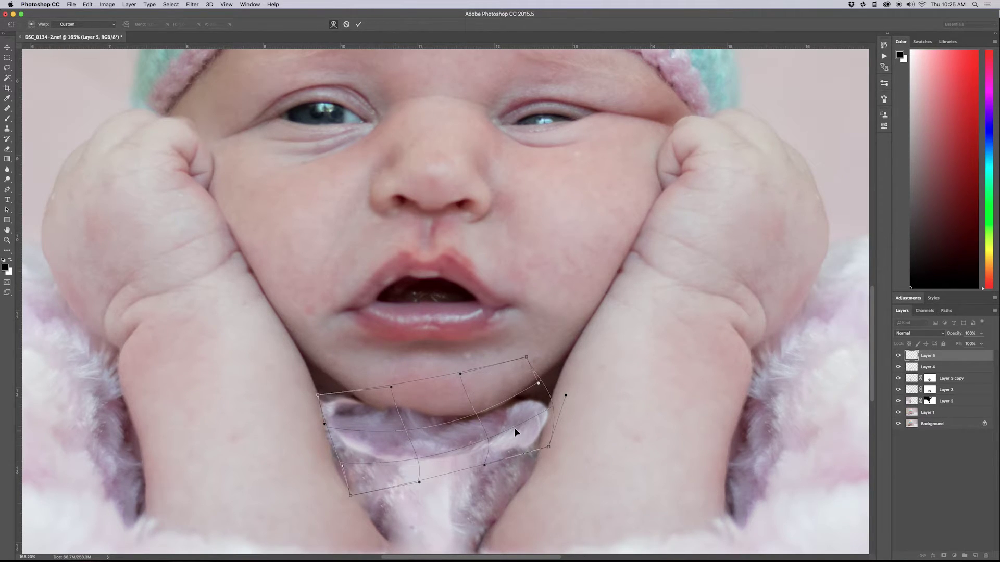
key("Return")
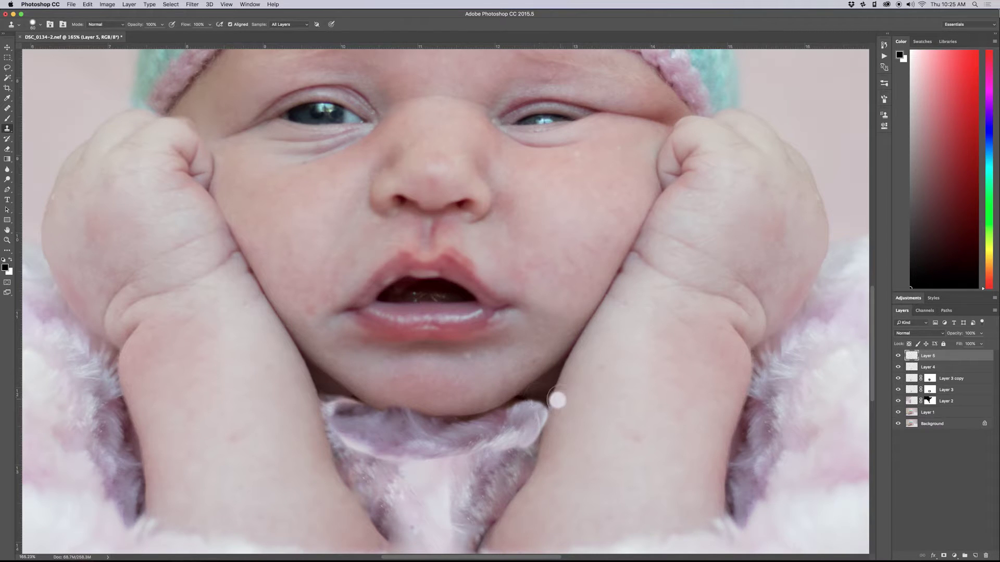
Add a layer mask to Layer 5 and paint black at 30% opacity to blend the fur strip's hard edges.
left_click(943, 557)
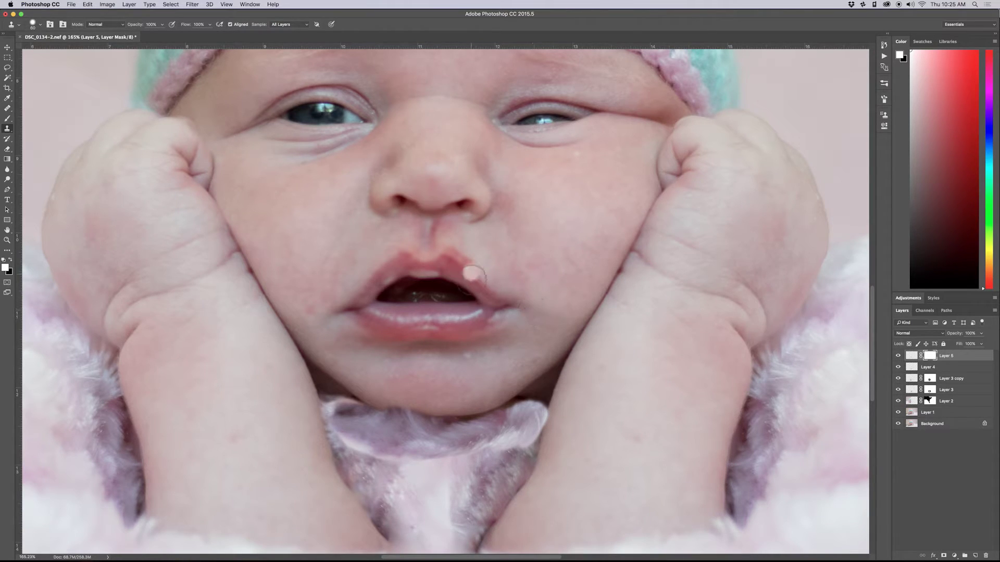
key("b")
key("x")
key("3")
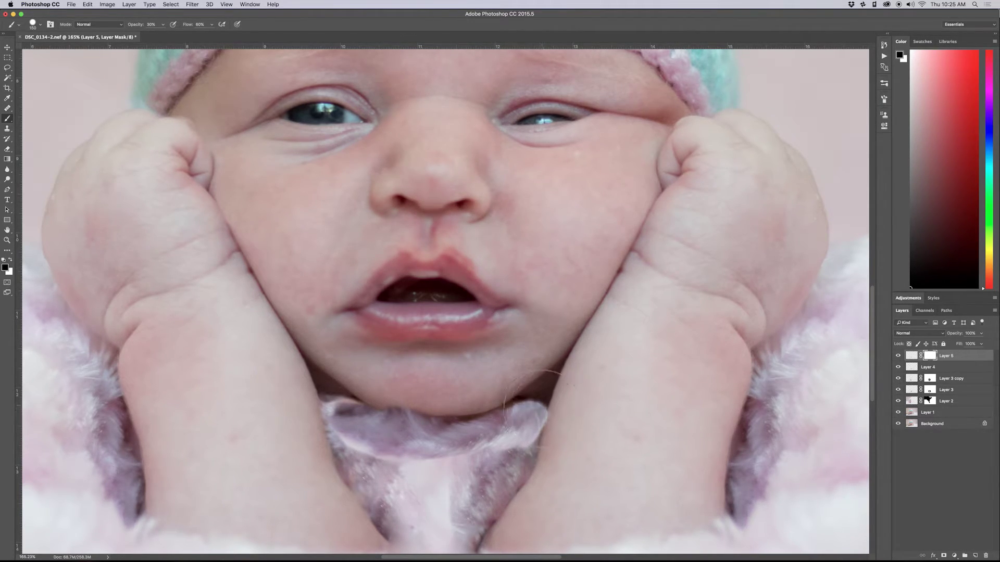
mouse_move(566, 428)
left_mouse_down()
mouse_move(558, 454)
mouse_move(536, 469)
left_mouse_up()
left_click_drag(374, 467, 448, 461)
key("bracketleft")
key("bracketleft")
key("bracketleft")
key("bracketleft")
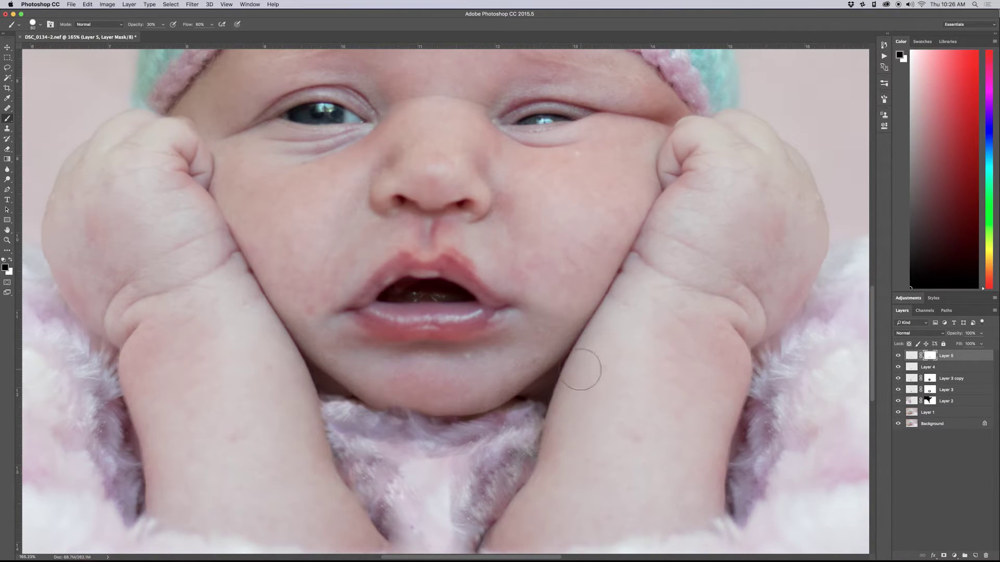
Clone darker fur at 50% opacity over the pale middle of the gap between the forearms on Layer 5's image.
key("z")
left_click_drag(567, 468, 609, 348)
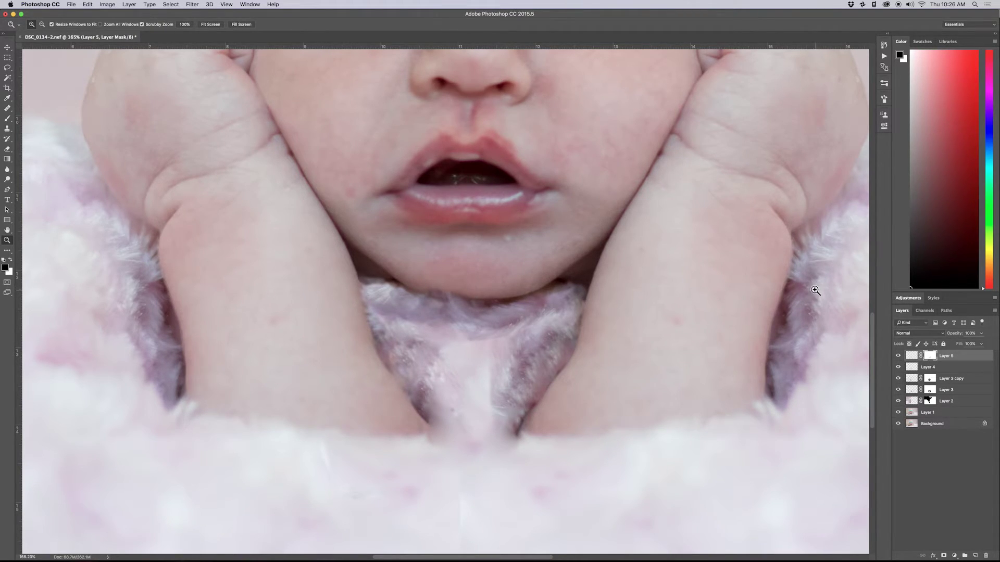
key("s")
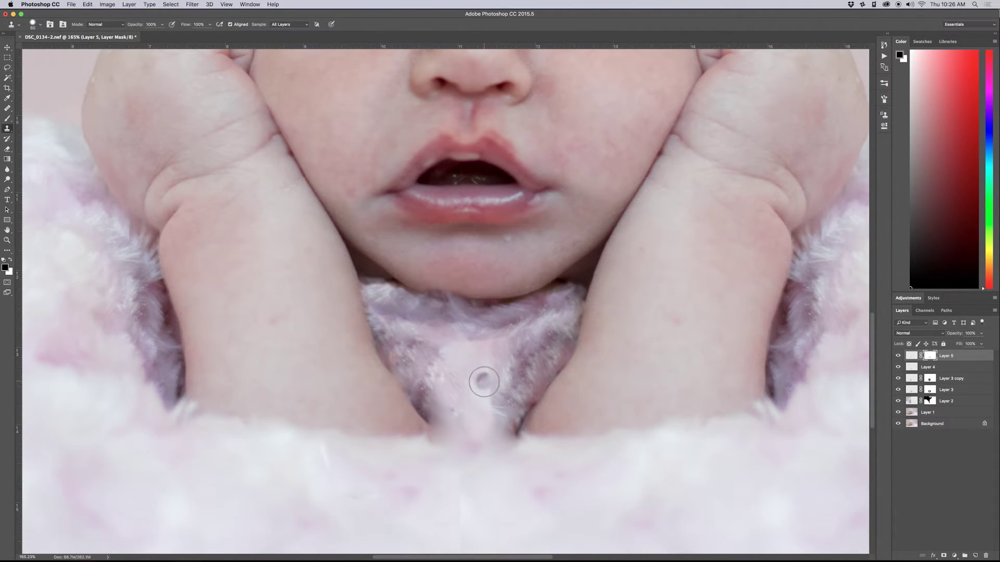
key("super+2")
key("5")
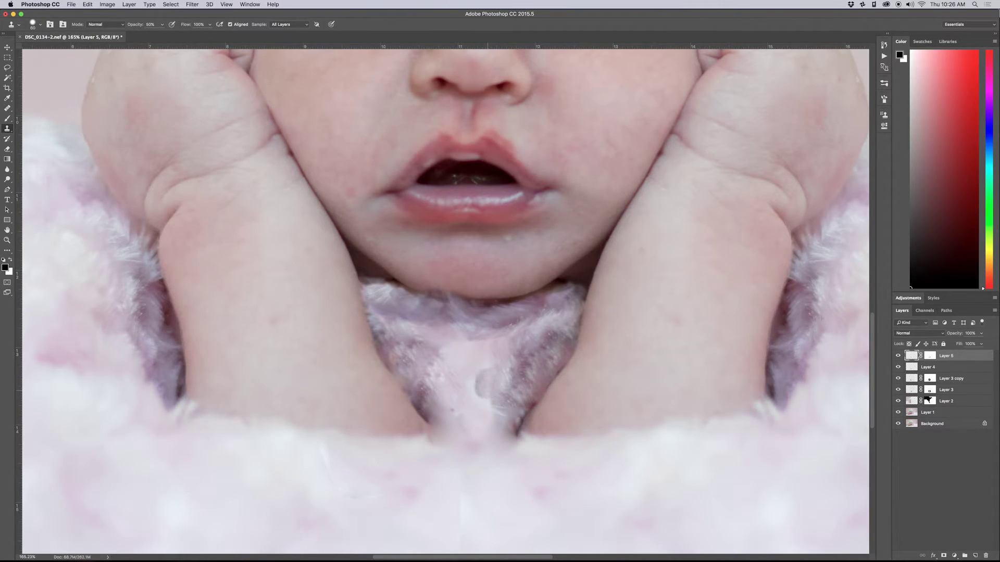
mouse_move(483, 383)
left_mouse_down()
mouse_move(471, 391)
mouse_move(489, 371)
mouse_move(479, 399)
mouse_move(469, 359)
mouse_move(469, 375)
mouse_move(516, 343)
mouse_move(477, 359)
mouse_move(479, 408)
mouse_move(469, 398)
left_mouse_up()
Sample fur near the right forearm's inner edge and heal the cloned patches in the middle of the gap.
key("j")
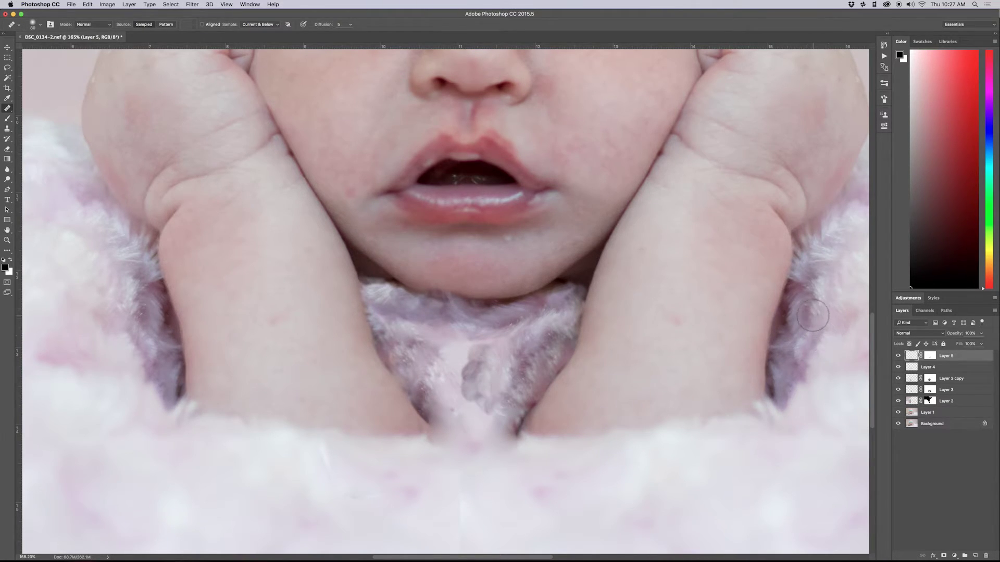
left_click(537, 350, "alt")
mouse_move(475, 370)
left_mouse_down()
mouse_move(462, 369)
mouse_move(469, 358)
mouse_move(468, 394)
mouse_move(475, 386)
mouse_move(482, 409)
mouse_move(489, 355)
left_mouse_up()
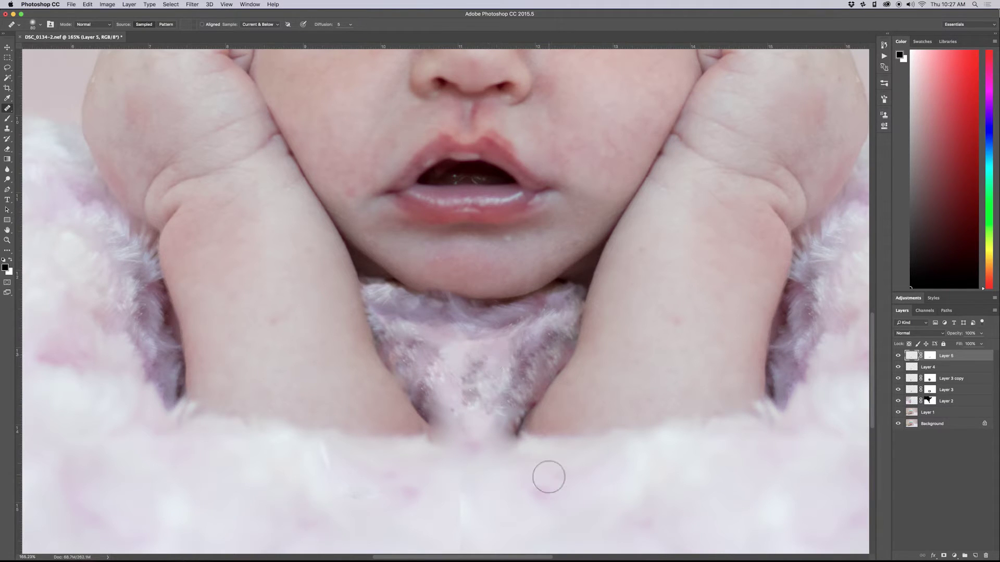
mouse_move(466, 398)
left_mouse_down()
mouse_move(473, 417)
mouse_move(480, 395)
mouse_move(480, 414)
mouse_move(457, 381)
mouse_move(489, 380)
left_mouse_up()
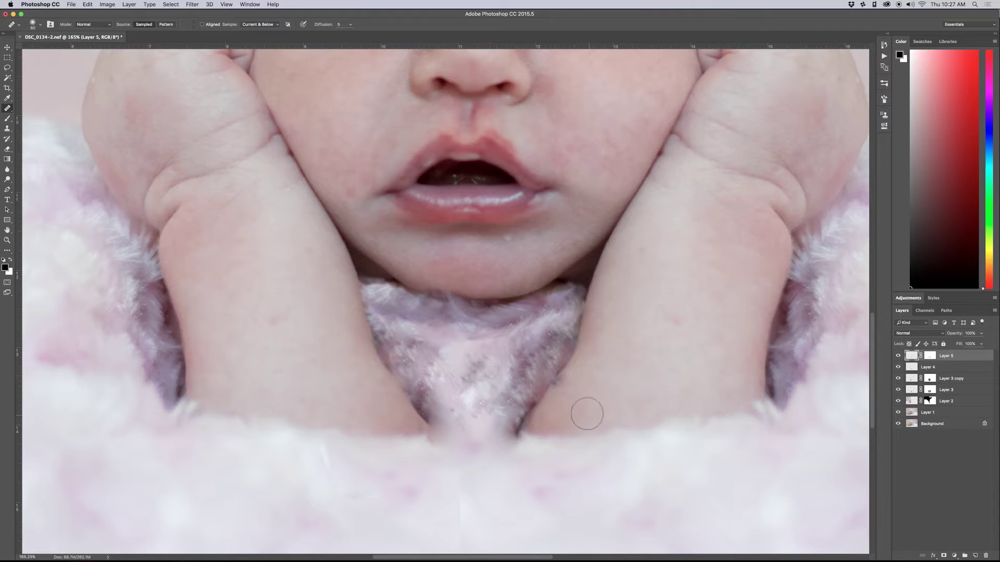
left_click(612, 418)
Clone at 50% opacity along the inner edge of the left forearm to refine where it meets the fur.
key("s")
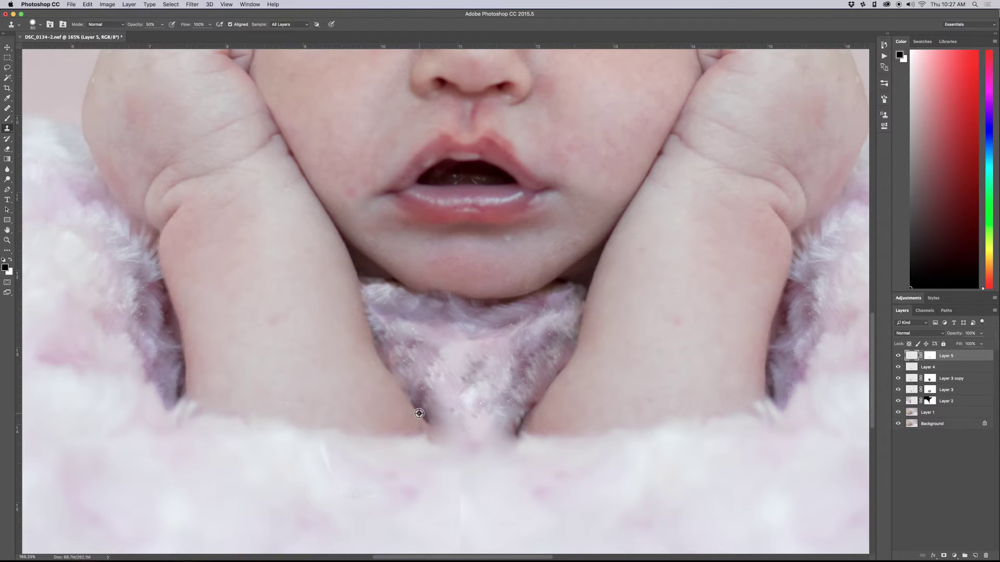
left_click(421, 413, "alt")
mouse_move(424, 420)
left_mouse_down()
mouse_move(435, 435)
mouse_move(428, 430)
left_mouse_up()
mouse_move(385, 376)
left_mouse_down()
mouse_move(396, 258)
mouse_move(425, 360)
left_mouse_up()
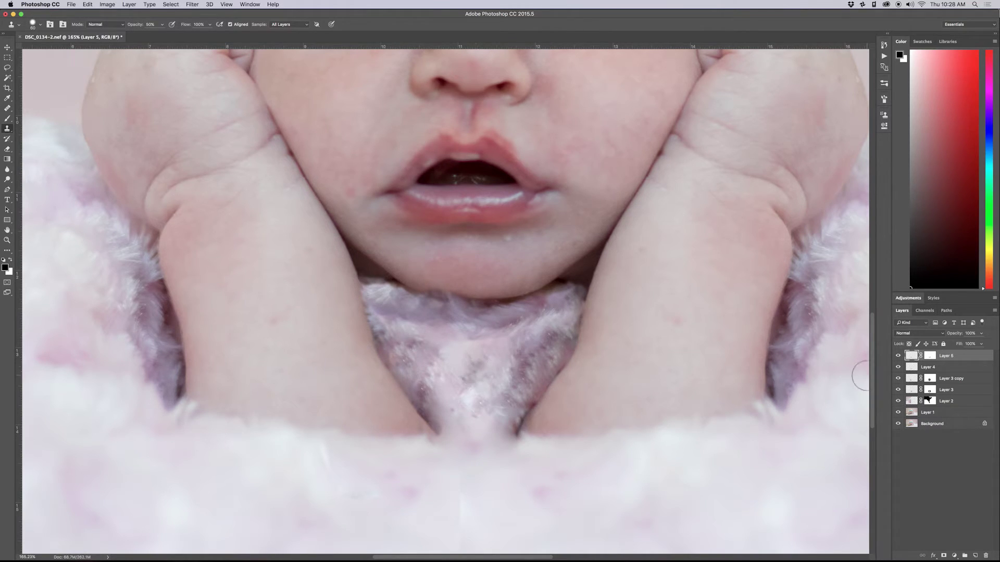
Merge the layers from Layer 3 up to Layer 5, and add a new layer clipped to Layer 5 copy.
left_click(914, 391, "shift")
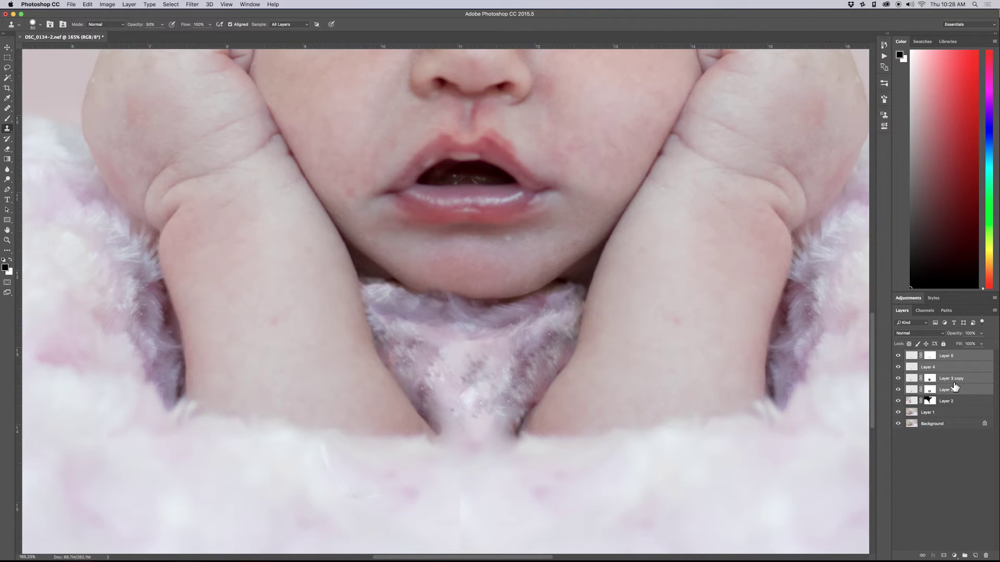
key("super+e")
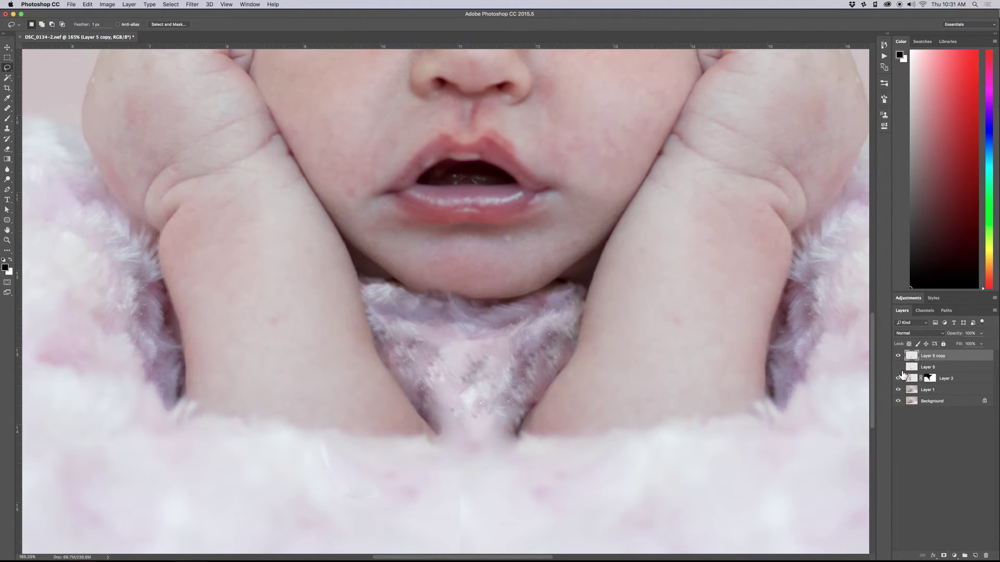
key("super+shift+n")
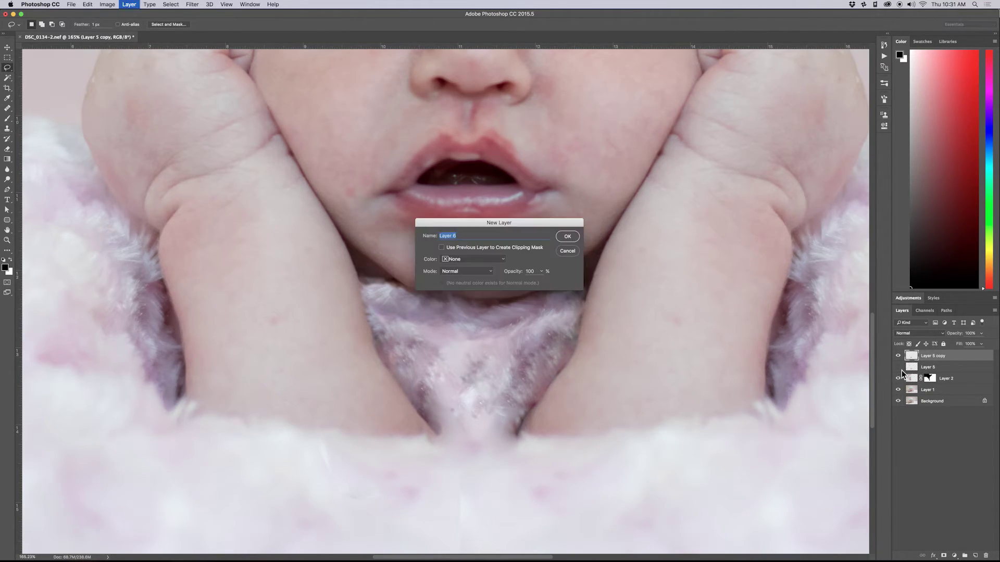
key("Return")
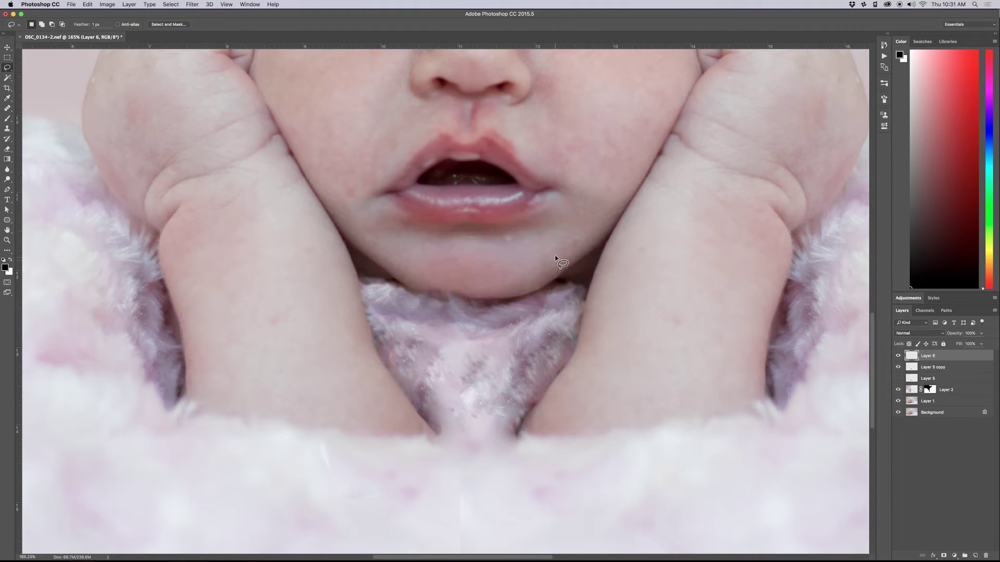
right_click(948, 358)
left_click(891, 367)
Draw a black gradient on Layer 6 that is darkest under the chin and lower the layer's opacity to 37%.
key("z")
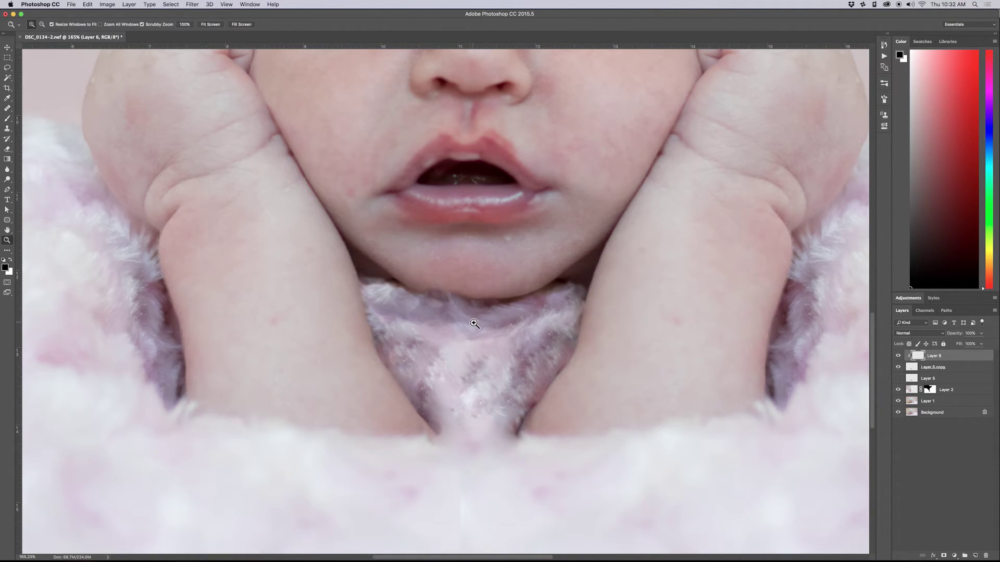
left_click_drag(473, 323, 477, 324)
key("g")
left_click_drag(472, 433, 475, 284)
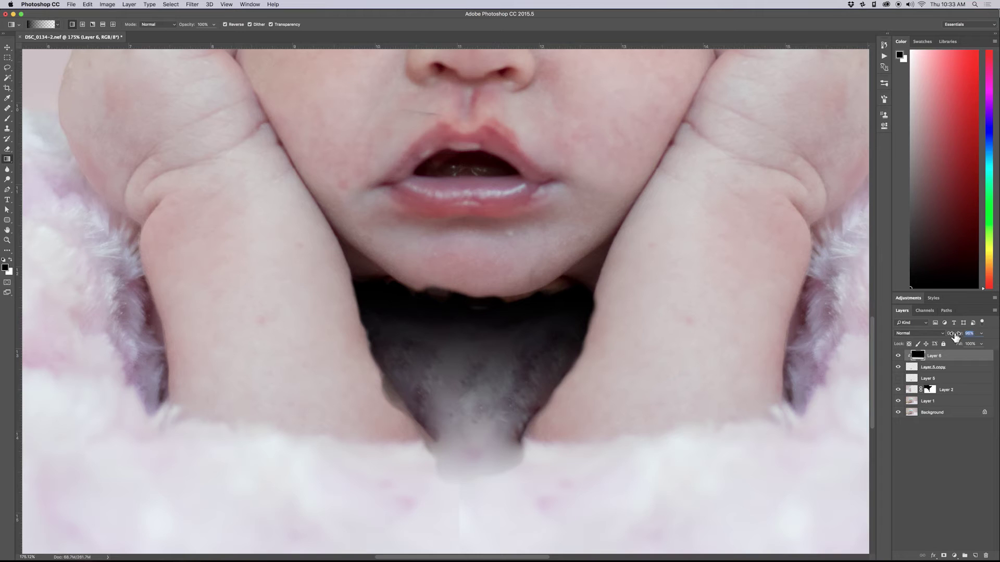
left_click_drag(954, 337, 932, 342)
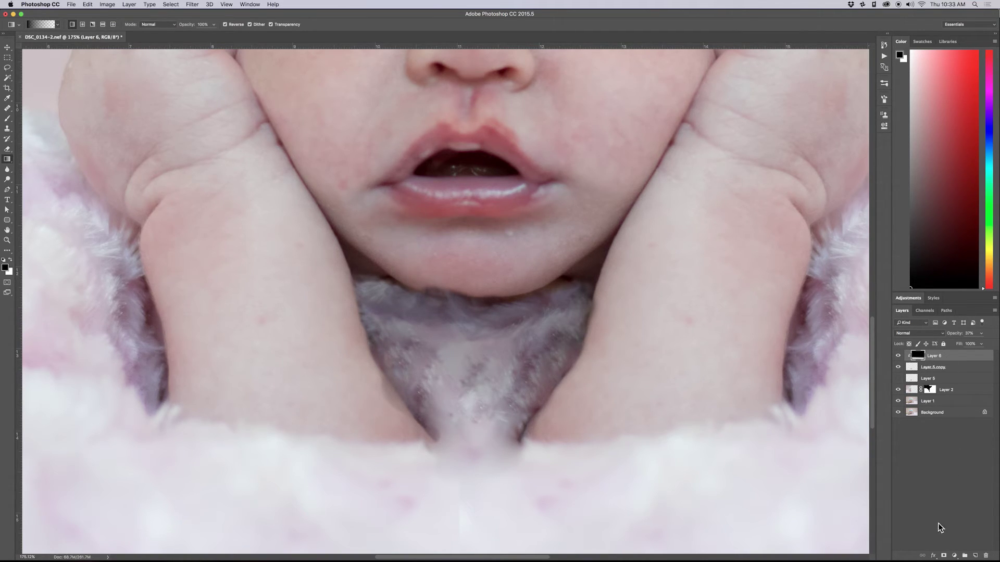
Add a single layer mask to Layer 6 and paint black at 30% opacity to lighten the shadow low in the gap.
left_click(944, 556)
left_click(945, 556)
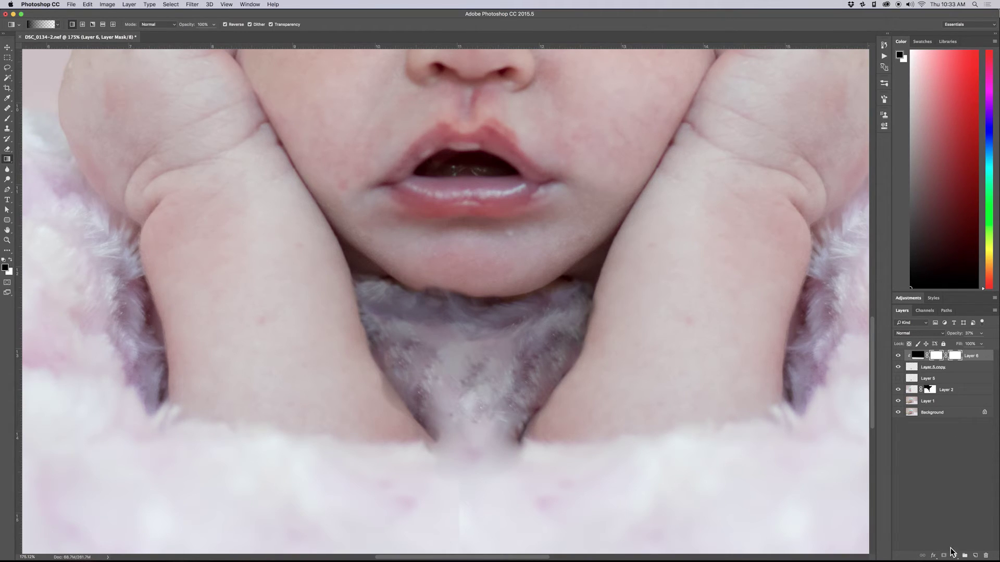
key("super+z")
key("b")
mouse_move(397, 415)
left_mouse_down()
mouse_move(438, 413)
mouse_move(437, 392)
mouse_move(458, 409)
mouse_move(481, 389)
mouse_move(465, 374)
mouse_move(430, 380)
mouse_move(418, 360)
mouse_move(443, 384)
mouse_move(449, 373)
mouse_move(438, 371)
mouse_move(486, 376)
mouse_move(456, 370)
mouse_move(453, 358)
mouse_move(503, 361)
mouse_move(502, 377)
mouse_move(536, 363)
mouse_move(486, 391)
mouse_move(427, 352)
mouse_move(501, 378)
mouse_move(501, 363)
mouse_move(483, 352)
mouse_move(467, 372)
mouse_move(407, 343)
mouse_move(402, 356)
mouse_move(497, 439)
left_mouse_up()
key("bracketright")
key("bracketright")
key("bracketright")
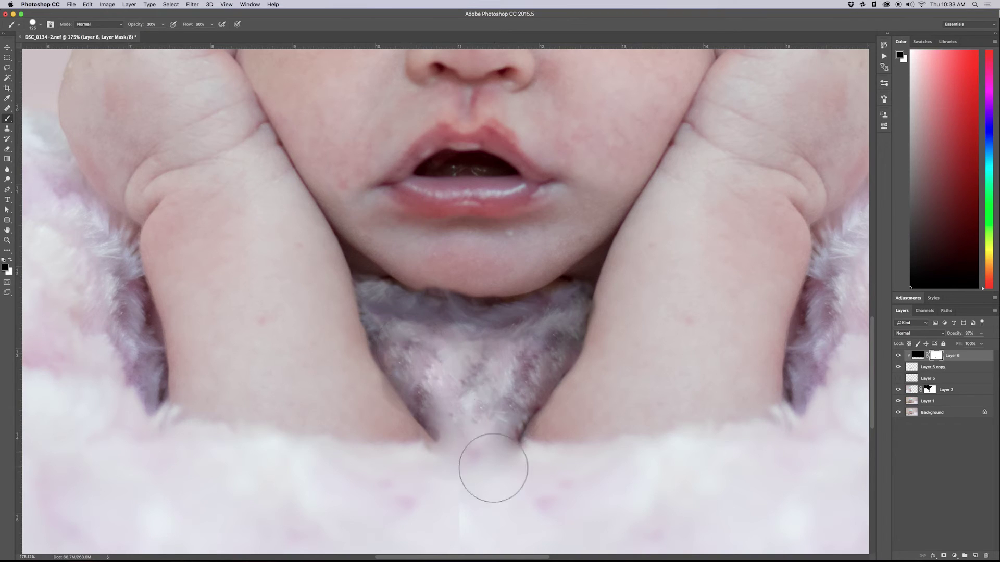
Shrink the brush and mask Layer 6's shadow off the chin's lower edge at 100% opacity.
key("bracketleft")
key("bracketleft")
key("bracketleft")
key("bracketleft")
key("bracketleft")
key("bracketleft")
key("bracketleft")
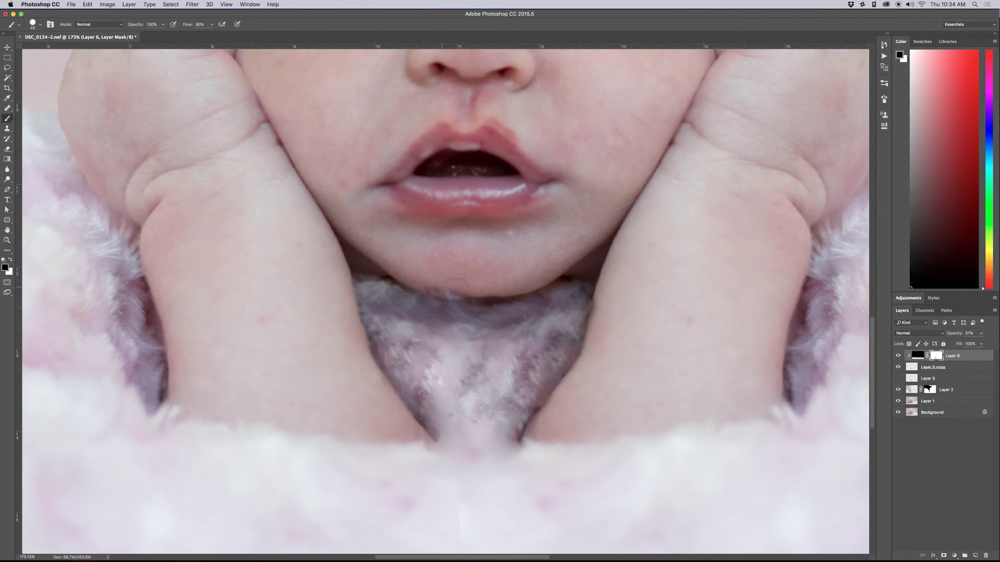
Paint black on Layer 6's mask at 40% opacity to soften the shadow across the fur, and reduce the brush opacity to 10%.
key("z")
left_click(519, 234, "alt")
left_click_drag(405, 377, 474, 368)
key("b")
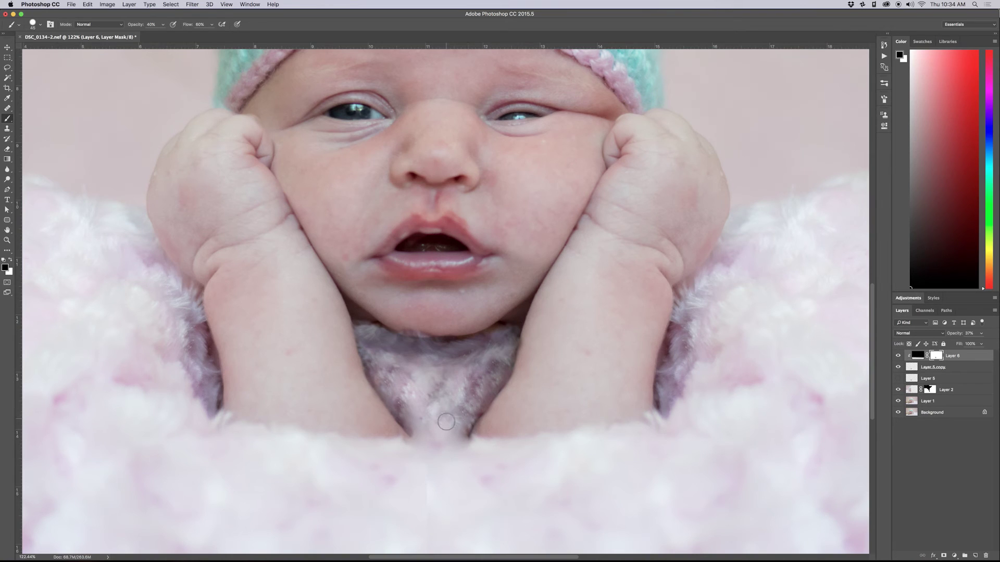
mouse_move(440, 428)
left_mouse_down()
mouse_move(451, 388)
mouse_move(431, 409)
mouse_move(386, 367)
mouse_move(448, 369)
mouse_move(449, 405)
mouse_move(475, 377)
mouse_move(472, 403)
mouse_move(483, 388)
mouse_move(468, 423)
mouse_move(478, 373)
mouse_move(440, 432)
mouse_move(440, 408)
mouse_move(428, 426)
mouse_move(437, 431)
mouse_move(424, 431)
mouse_move(392, 380)
mouse_move(495, 350)
left_mouse_up()
key("1")
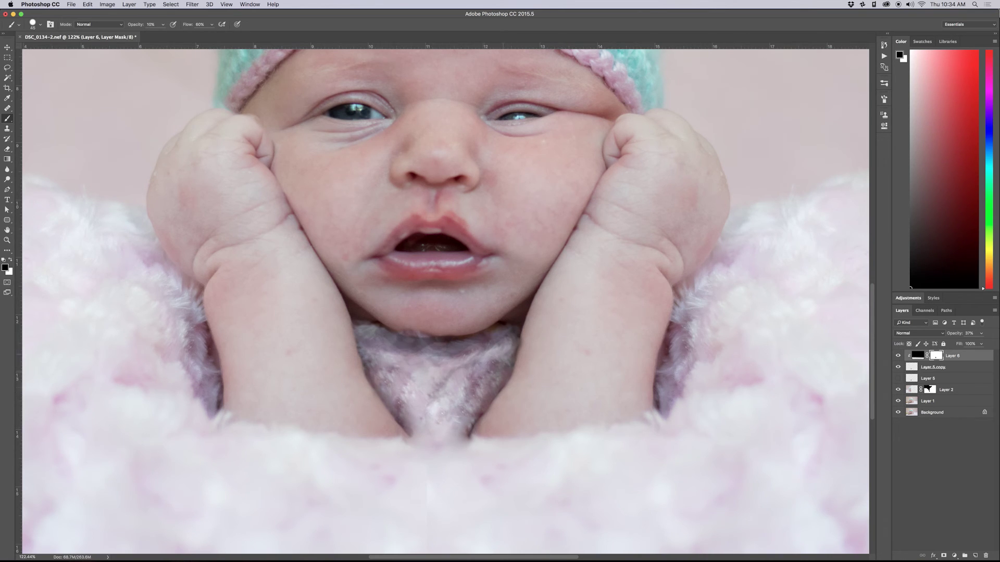
scroll(494, 354, "down", 8)
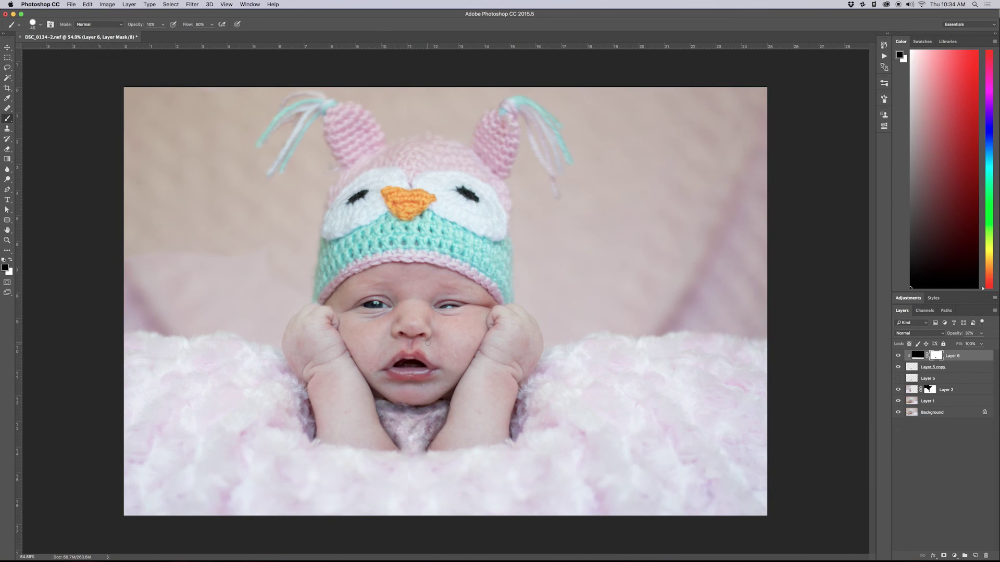